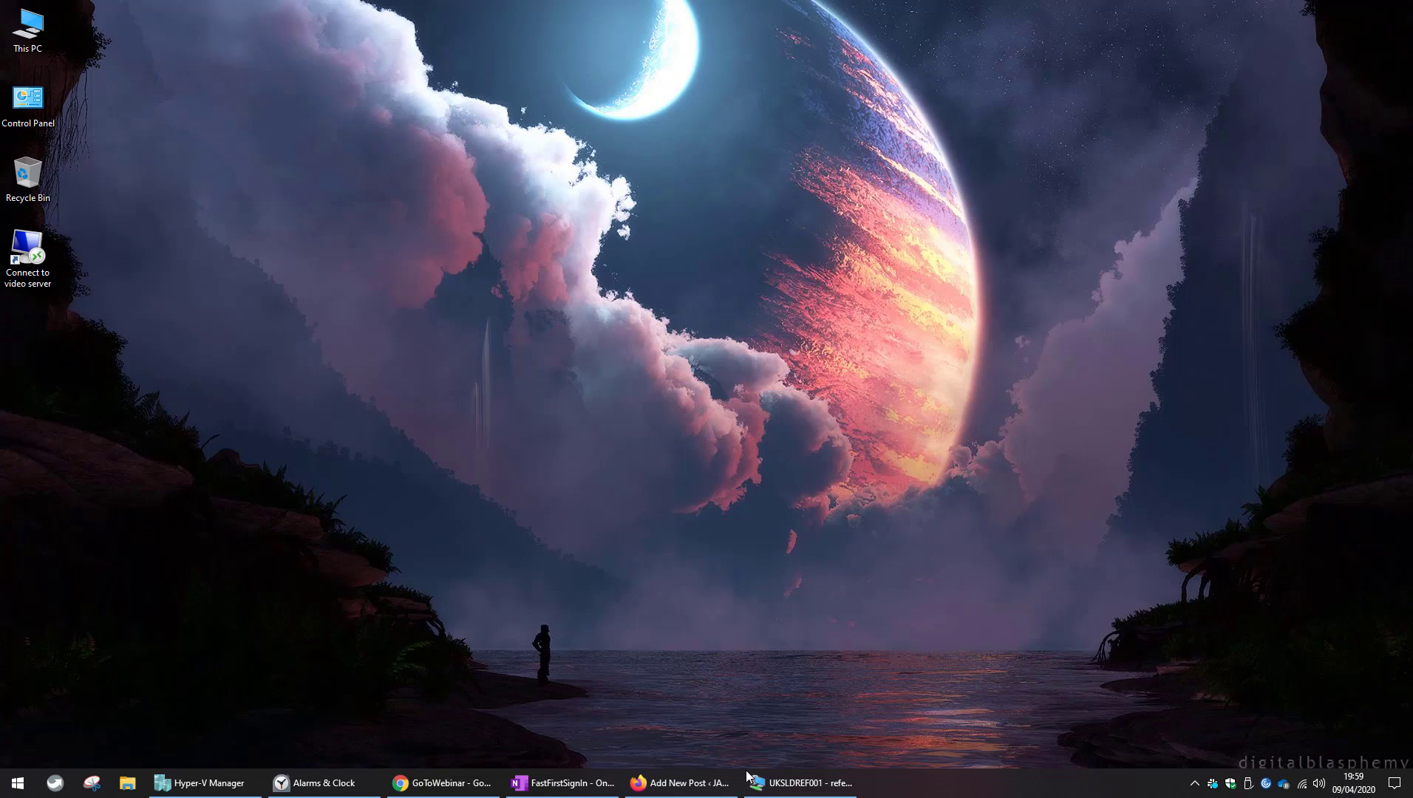
# Bring up the UKSLDREF001 Virtual Machine Connection window showing the VM's lock screen.
pyautogui.click(802, 783)
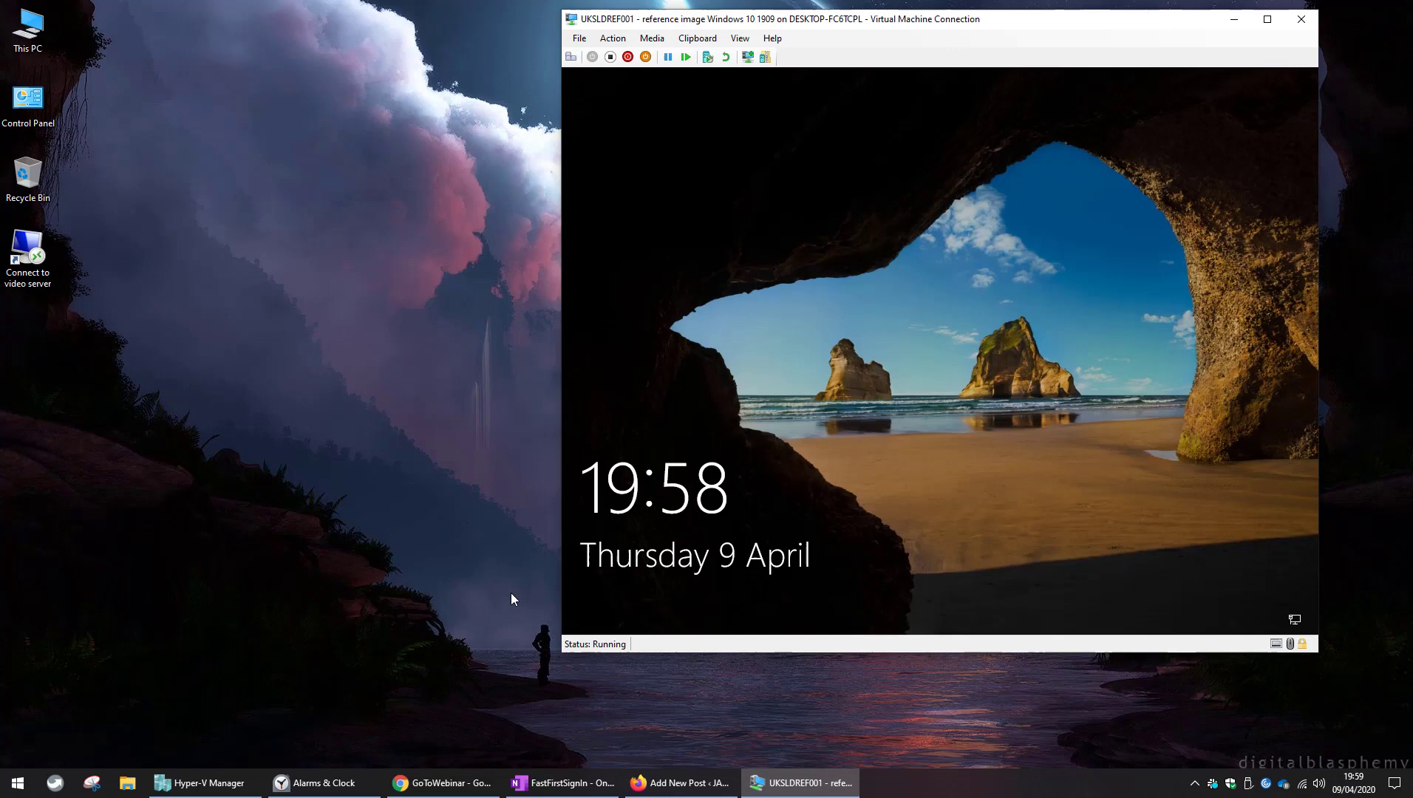
# Open the stopwatch, place the VM window beside it, and choose Other user sign-in.
pyautogui.click(325, 782)
pyautogui.moveTo(774, 25); pyautogui.dragTo(701, 35)
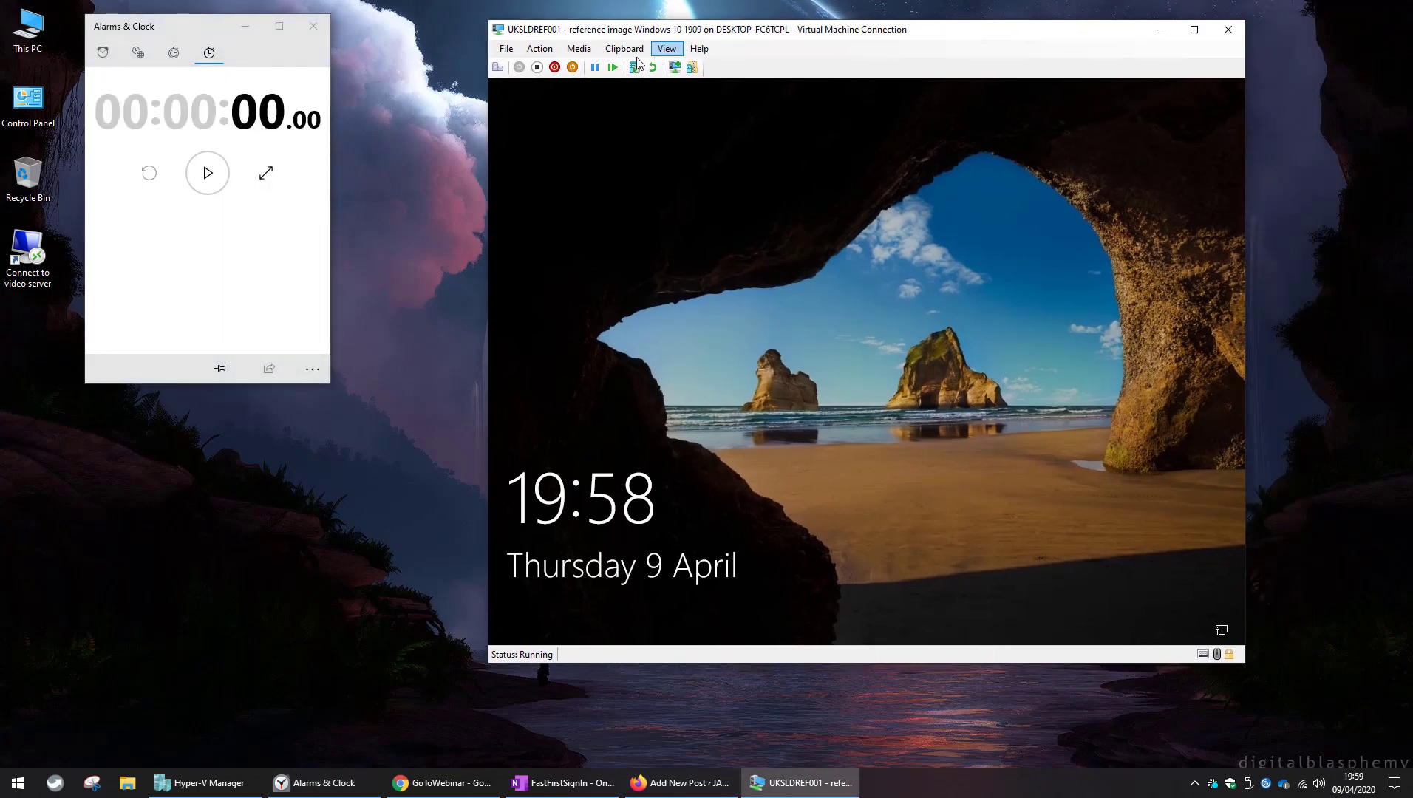
pyautogui.click(499, 68)
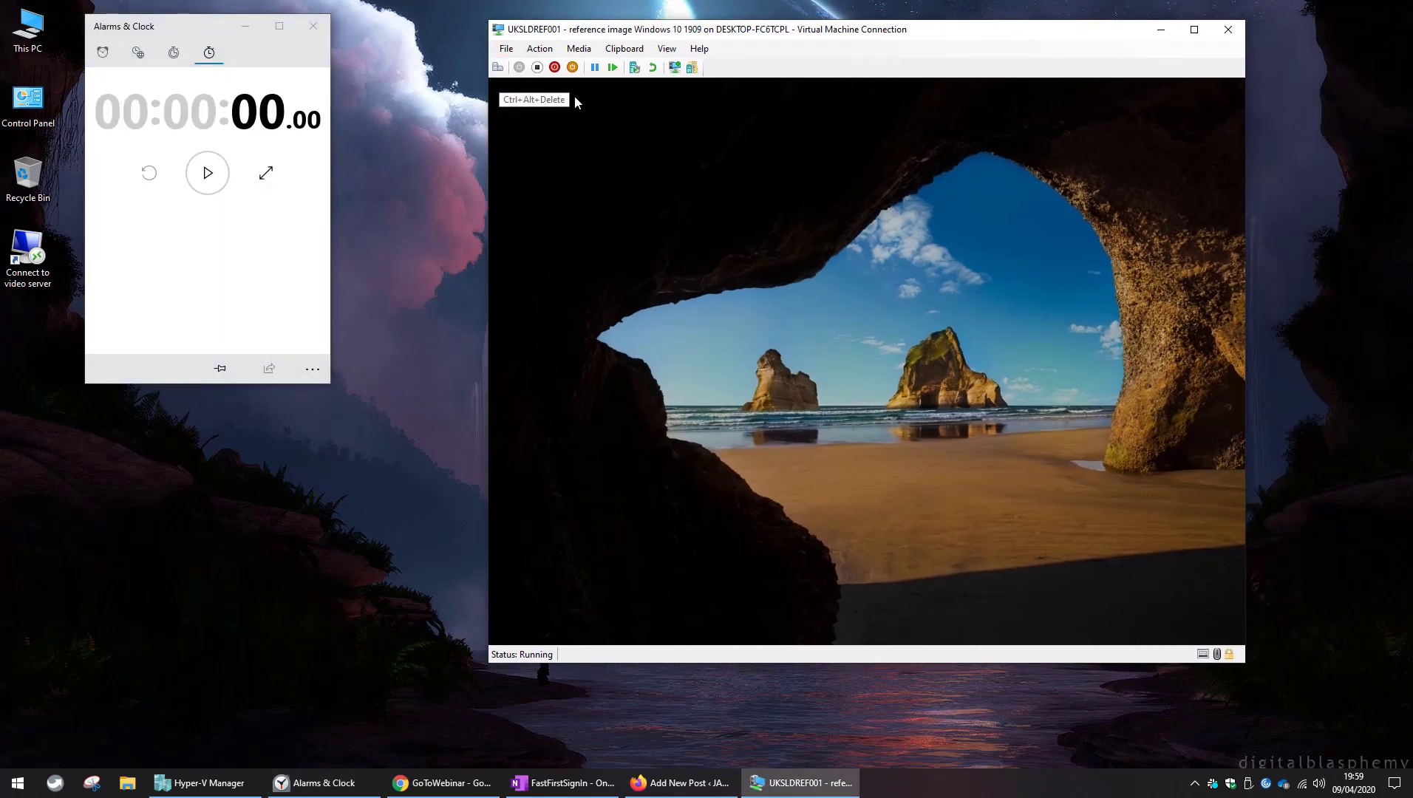
pyautogui.click(590, 617)
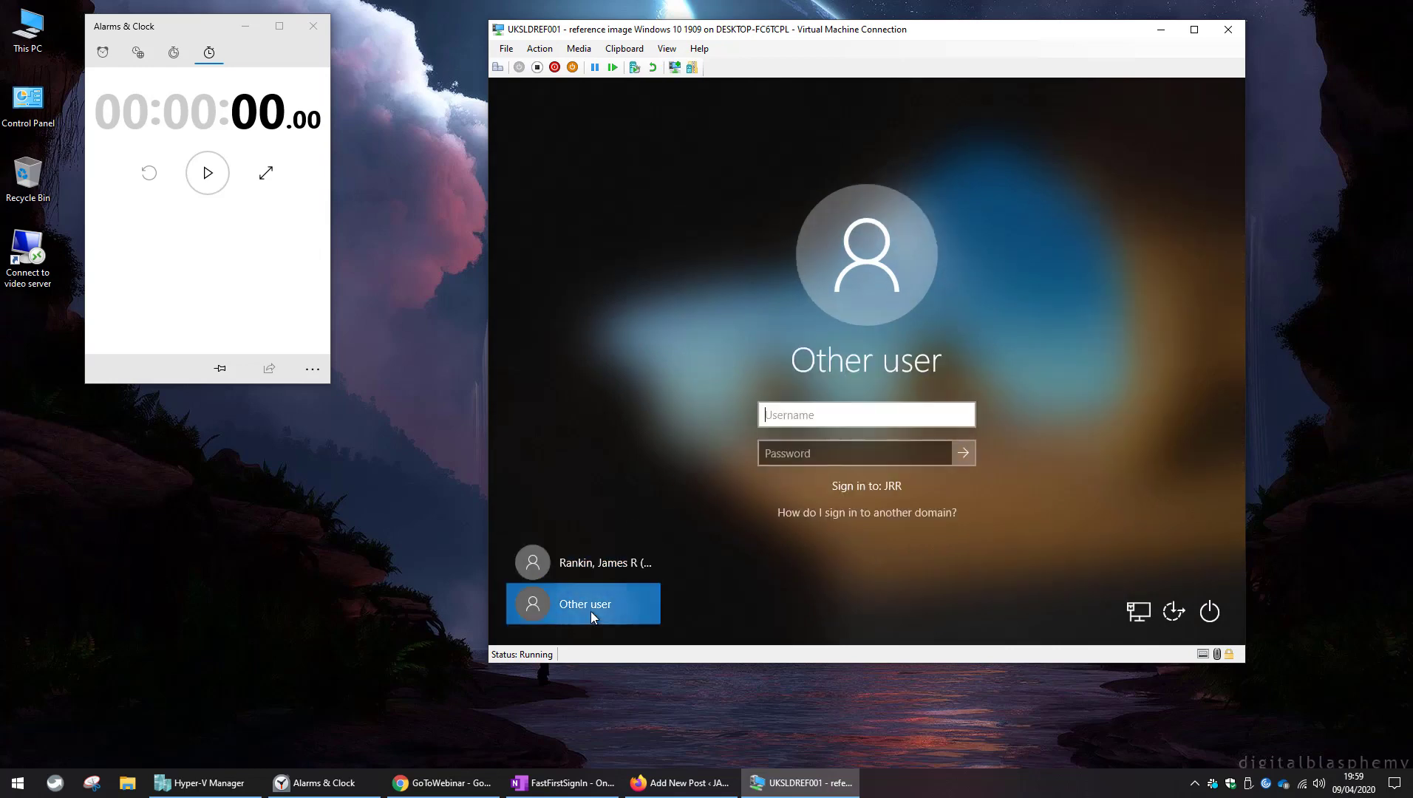
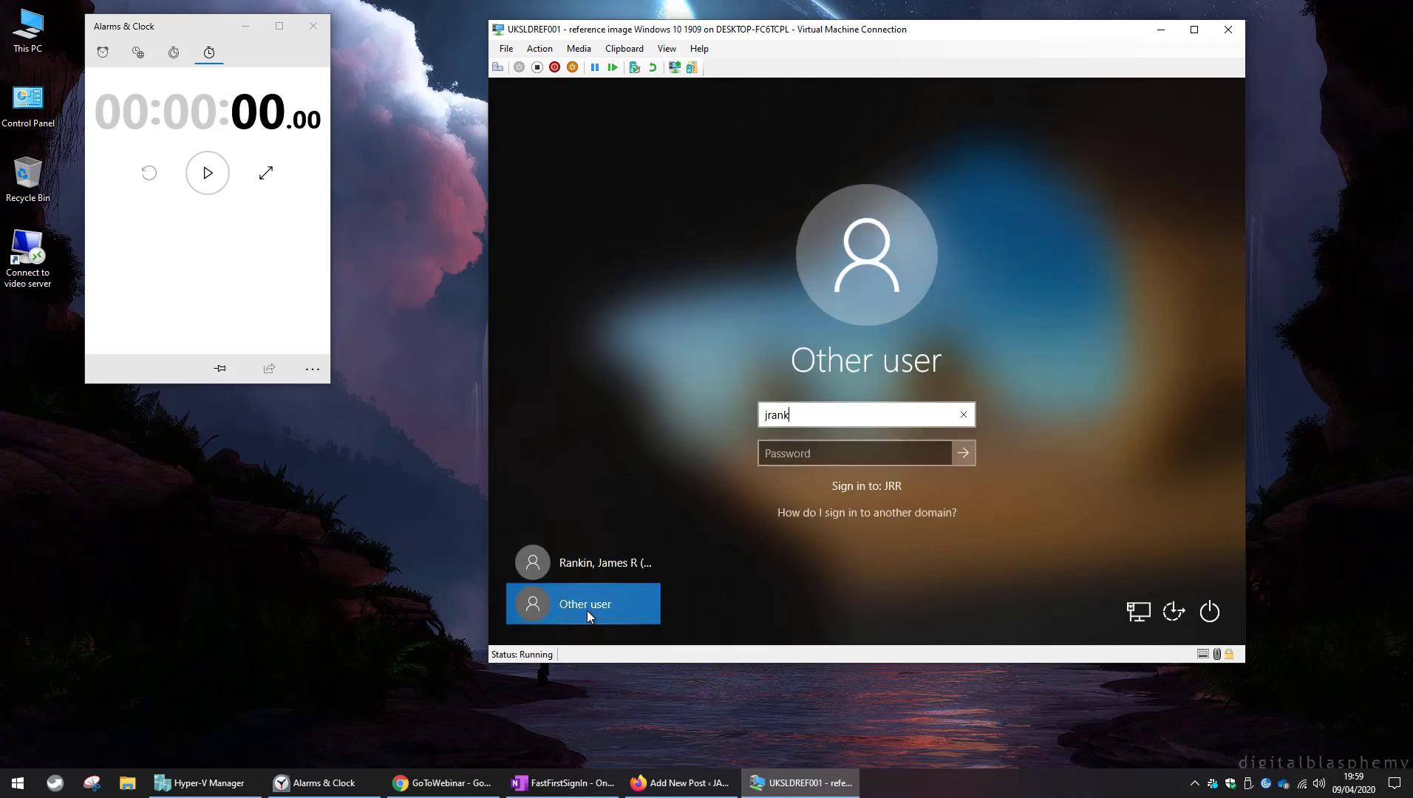
# Sign in with the domain user's username and password and start the stopwatch.
pyautogui.press('Tab')
pyautogui.write('•••••••••••')
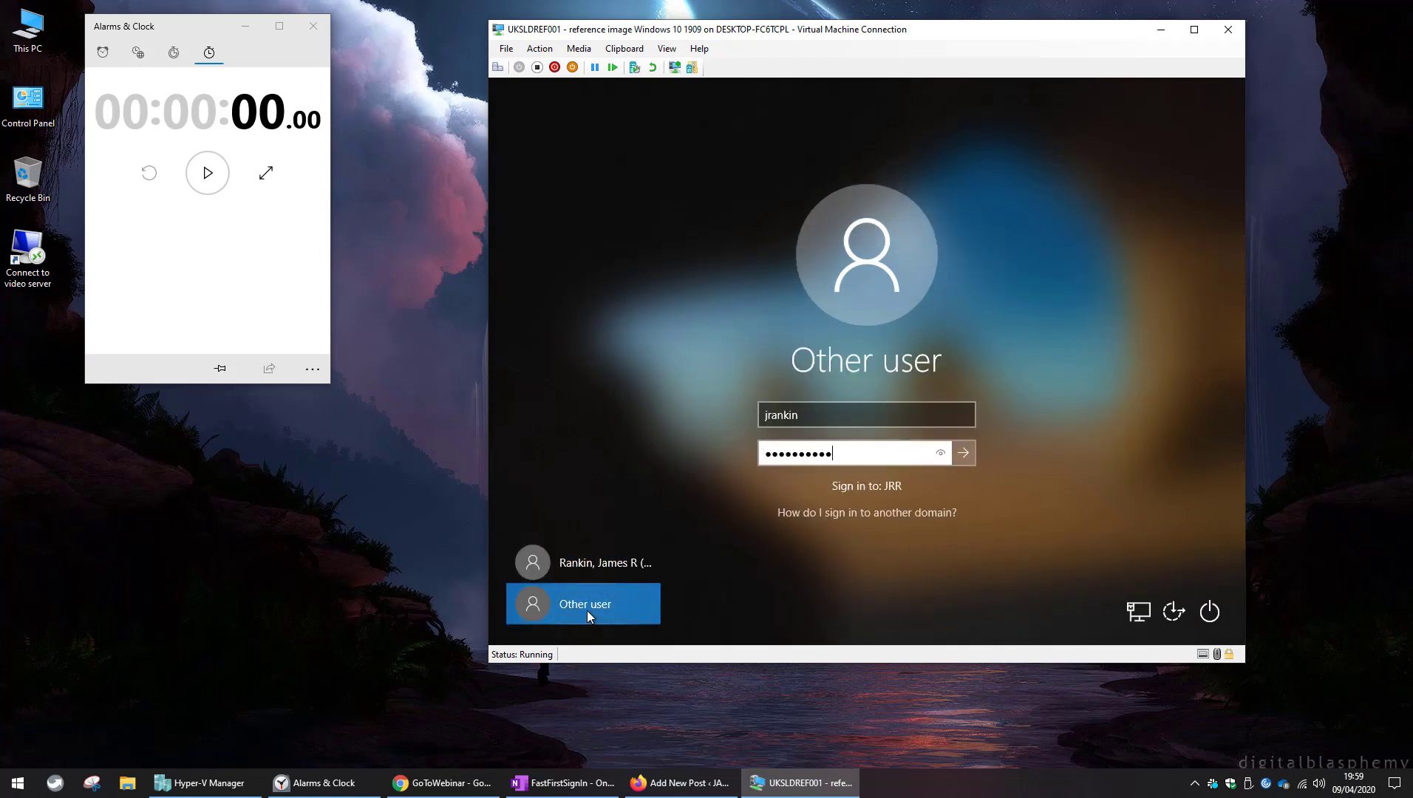
pyautogui.press('Return')
pyautogui.click(207, 172)
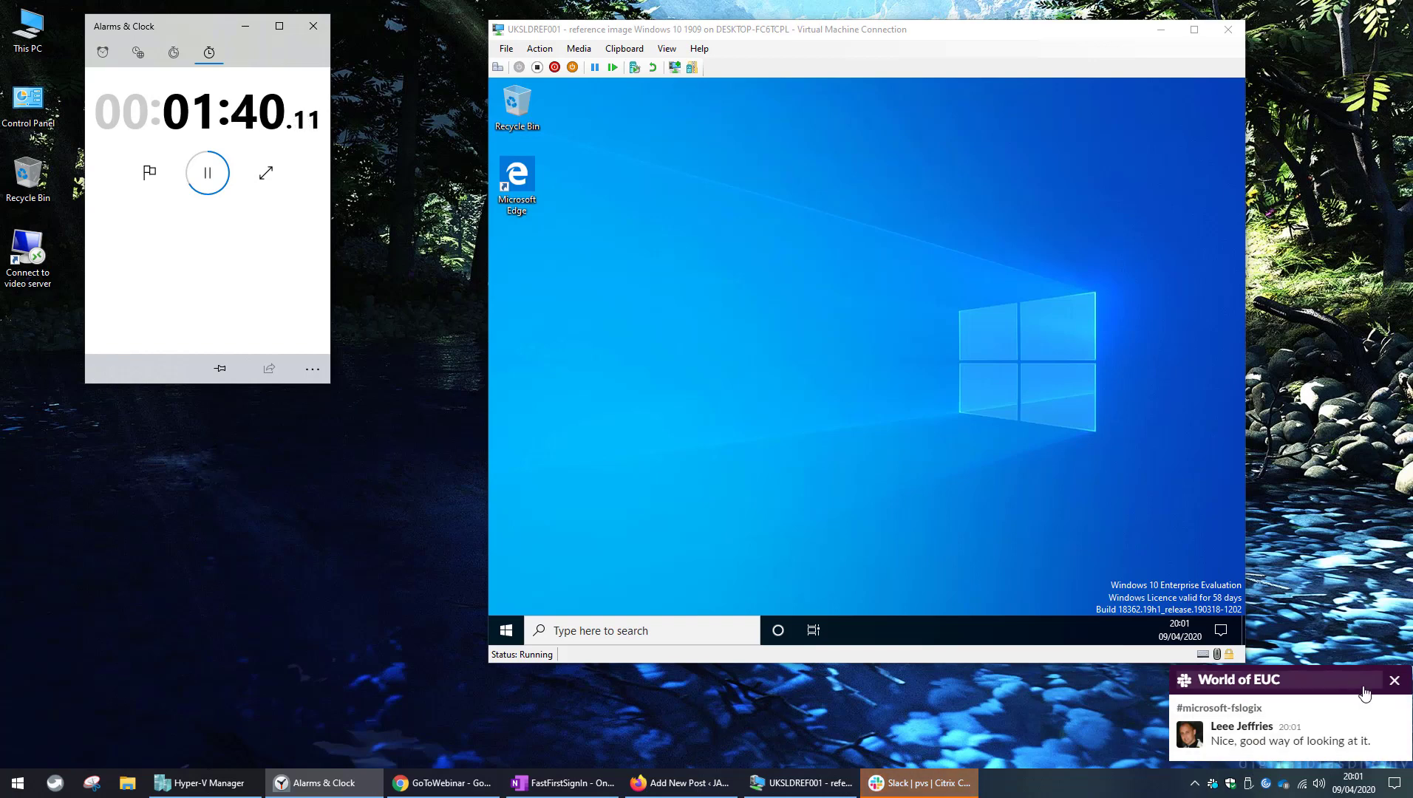
# Dismiss the Slack notification toast once the first sign-in reaches the desktop.
pyautogui.click(1399, 684)
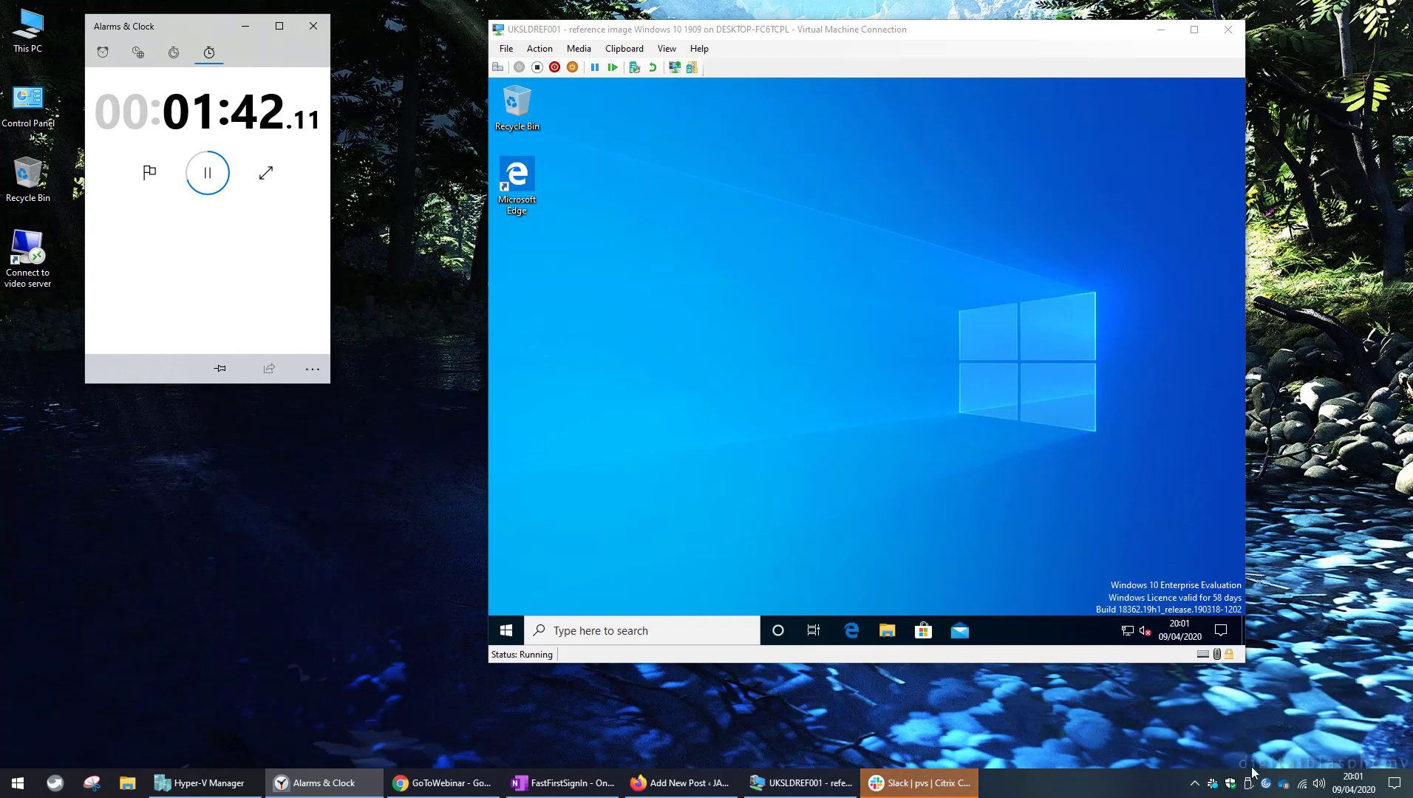
# Quit Slack from the tray, then stop the stopwatch at about 1:45 and reset it.
pyautogui.rightClick(1213, 783)
pyautogui.click(1232, 768)
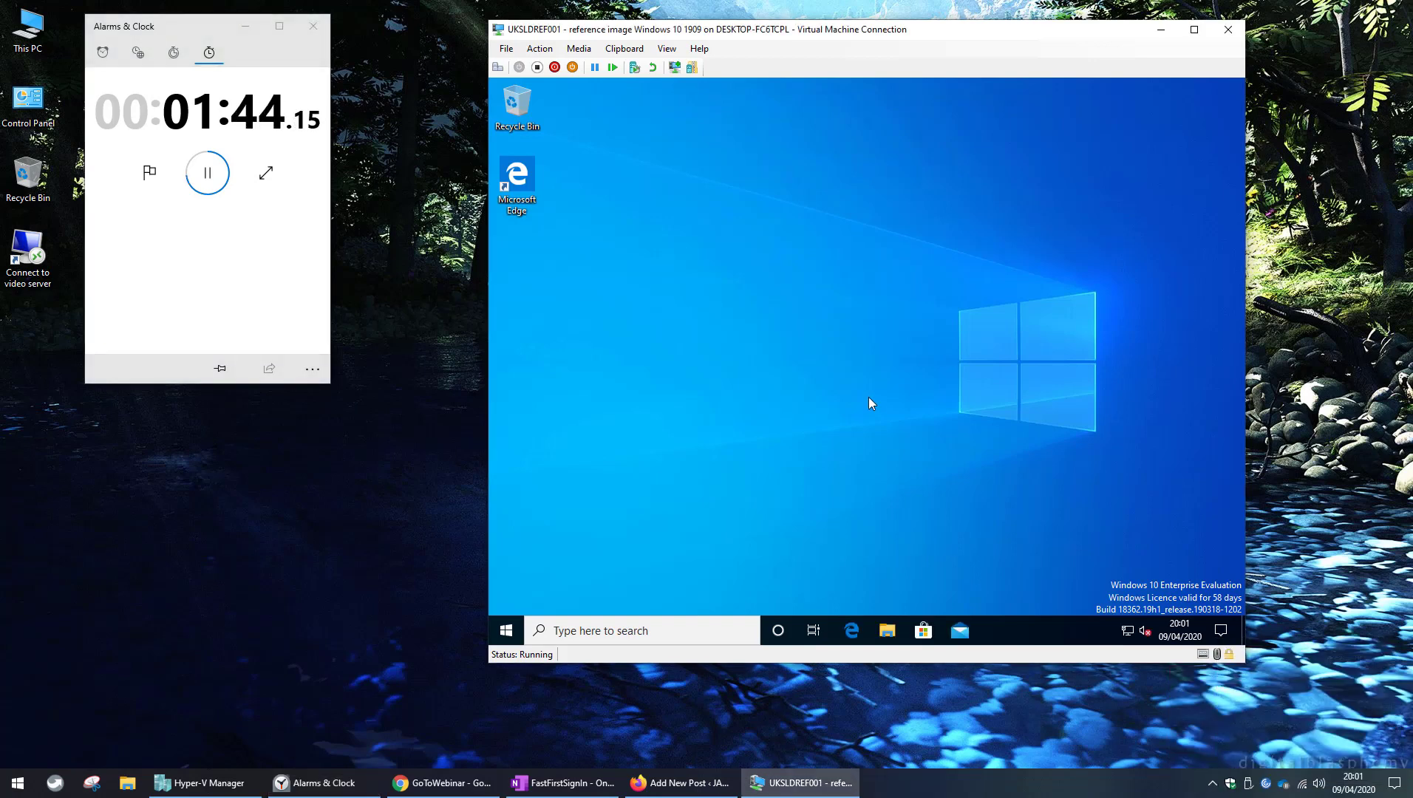
pyautogui.click(208, 173)
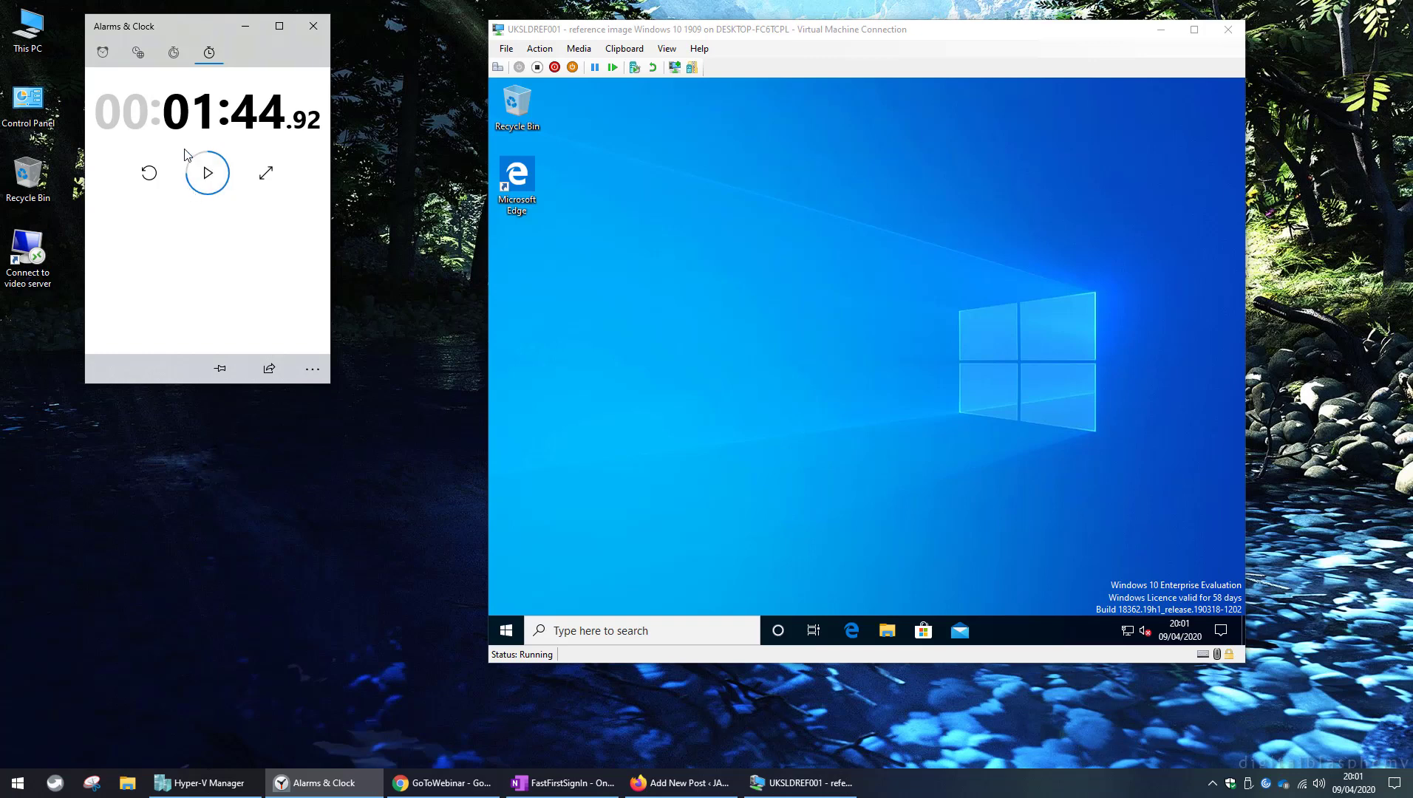
pyautogui.click(151, 176)
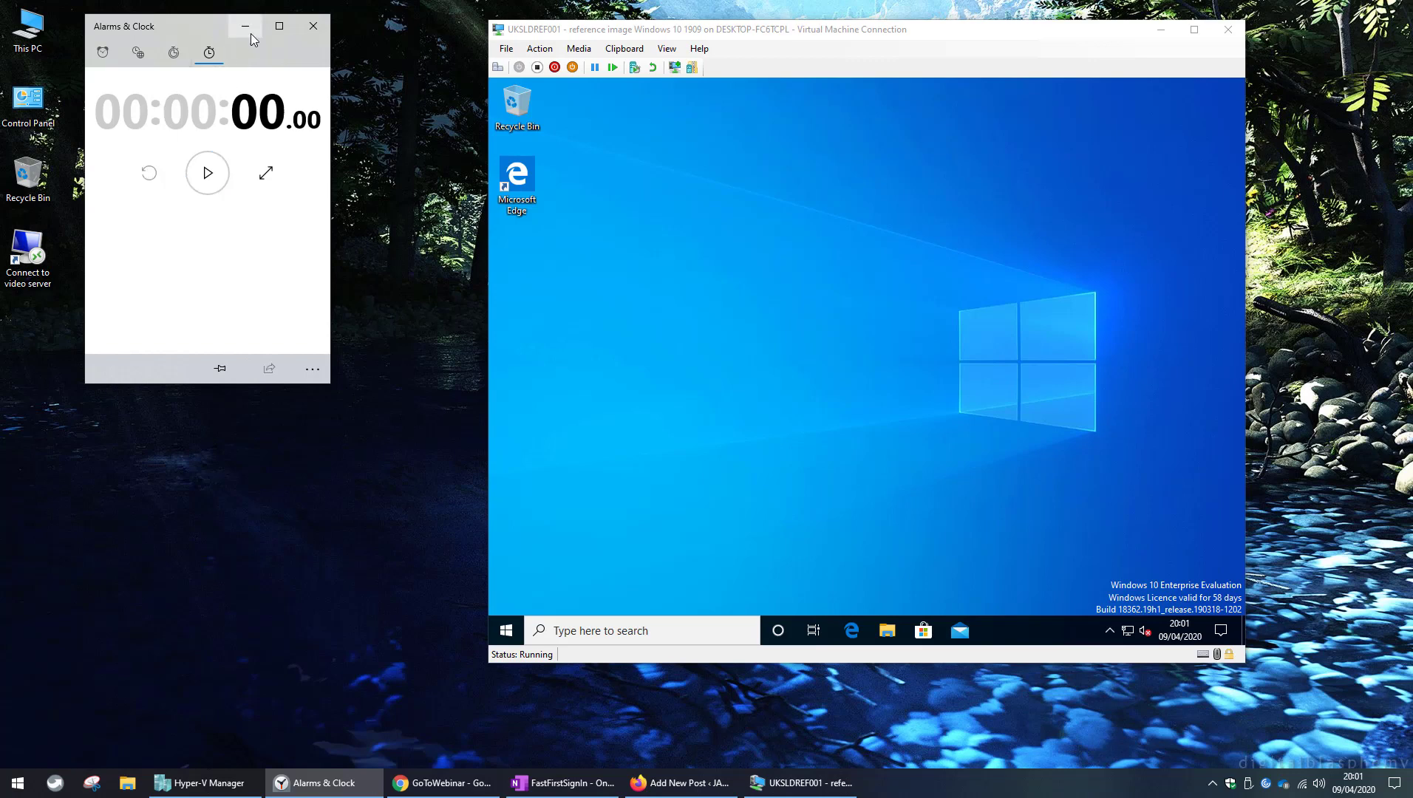
# Sign the user out of the VM via Start's Shut down or sign out menu, and bring up the FastFirstSignIn notes in OneNote.
pyautogui.click(556, 277)
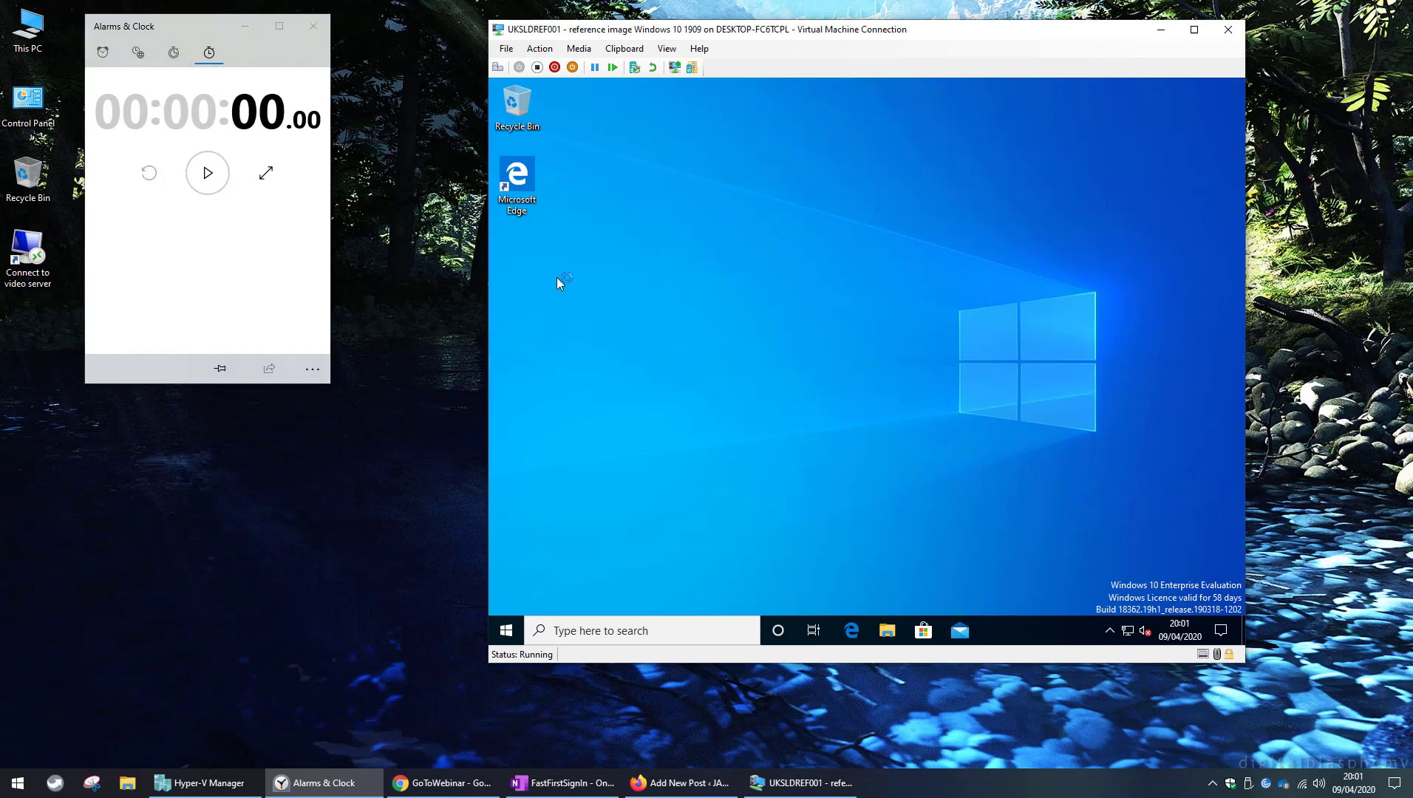
pyautogui.rightClick(507, 632)
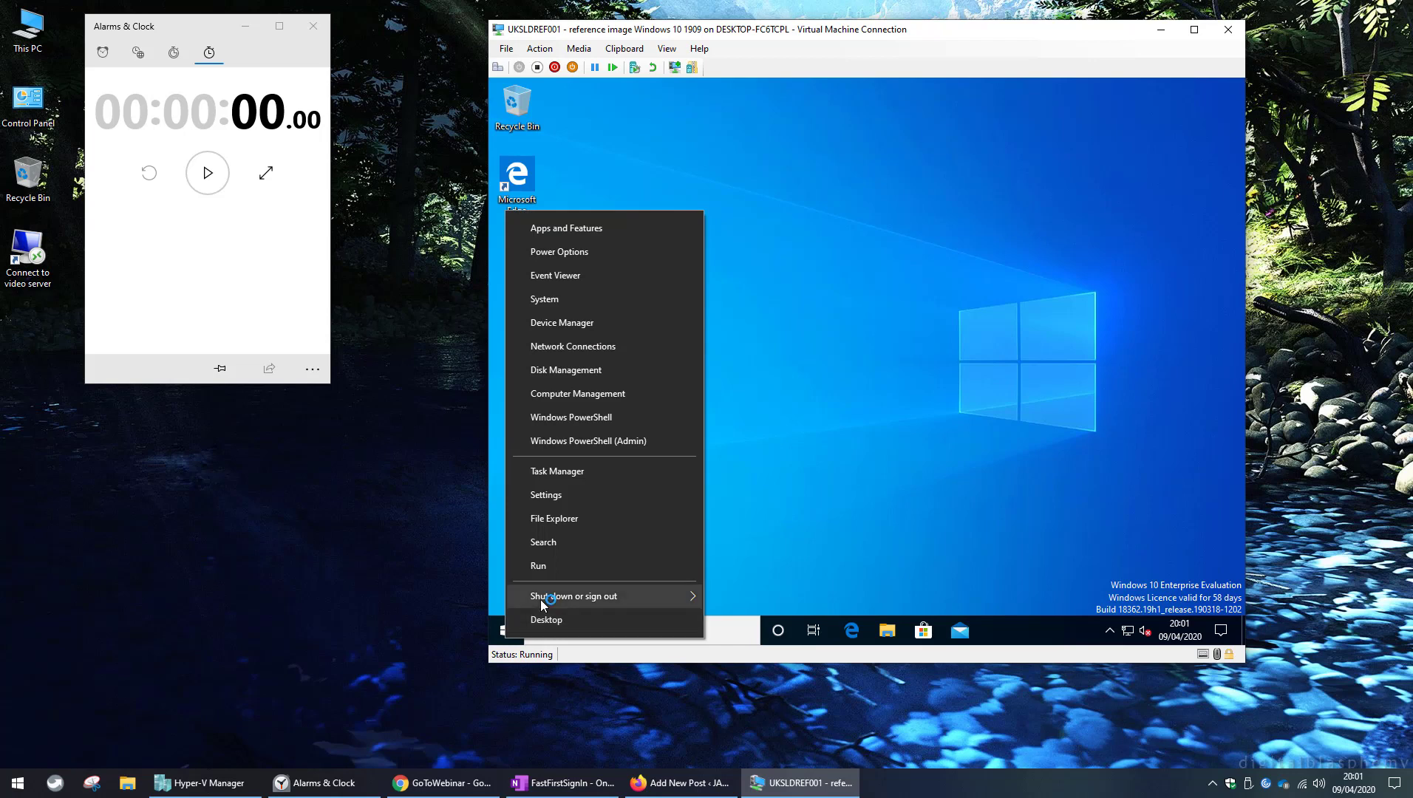
pyautogui.moveTo(631, 596)
pyautogui.click(748, 551)
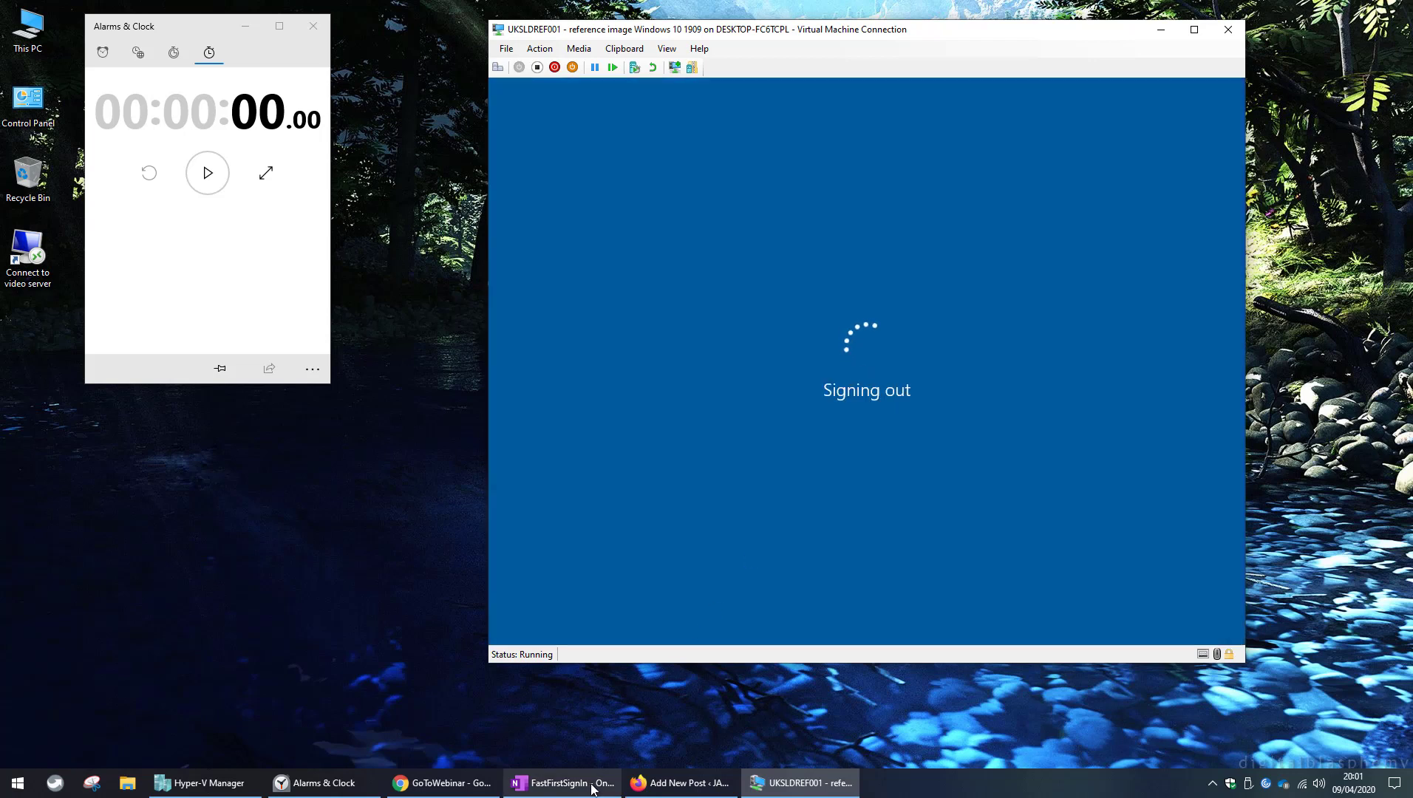
pyautogui.click(592, 788)
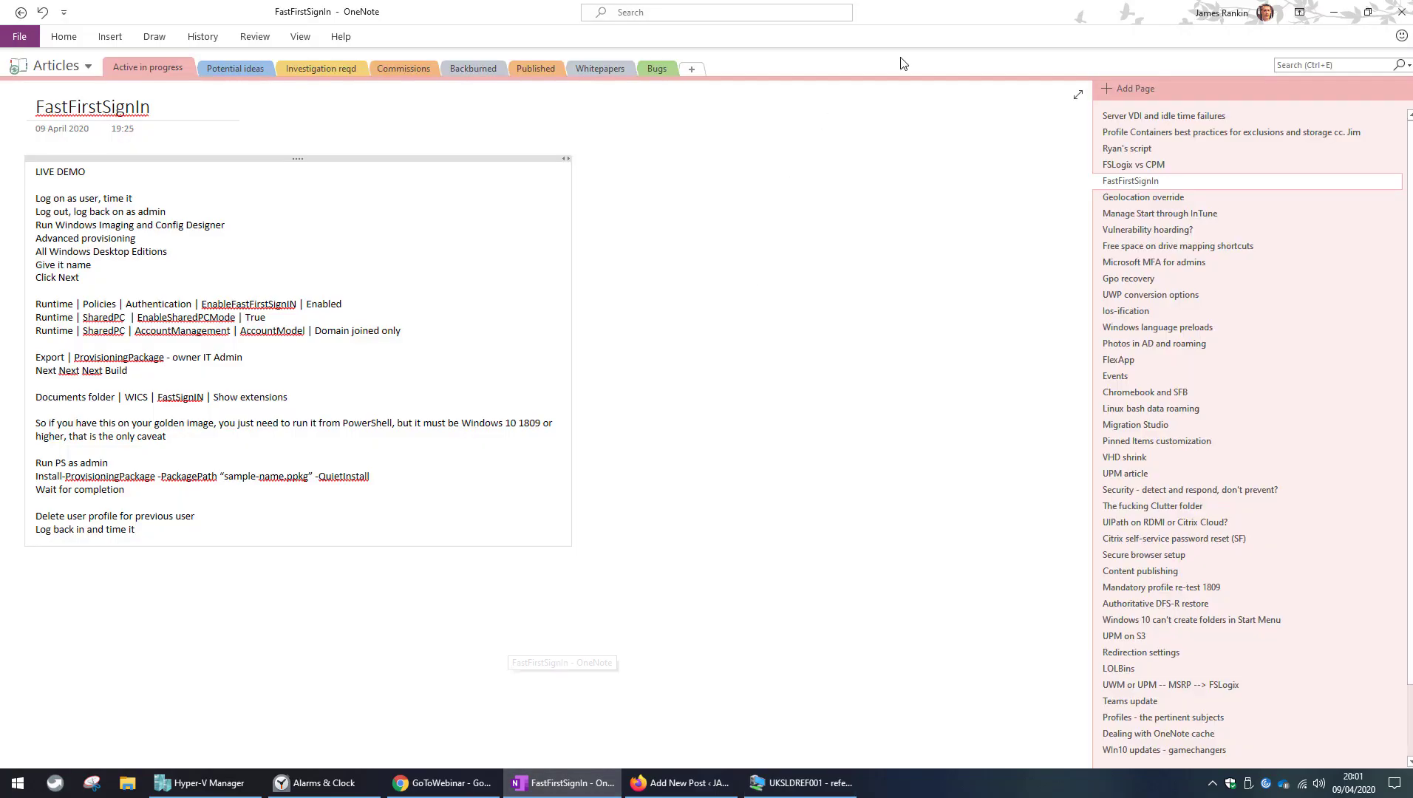
# Minimise OneNote to return to the VM at its lock screen.
pyautogui.click(1401, 12)
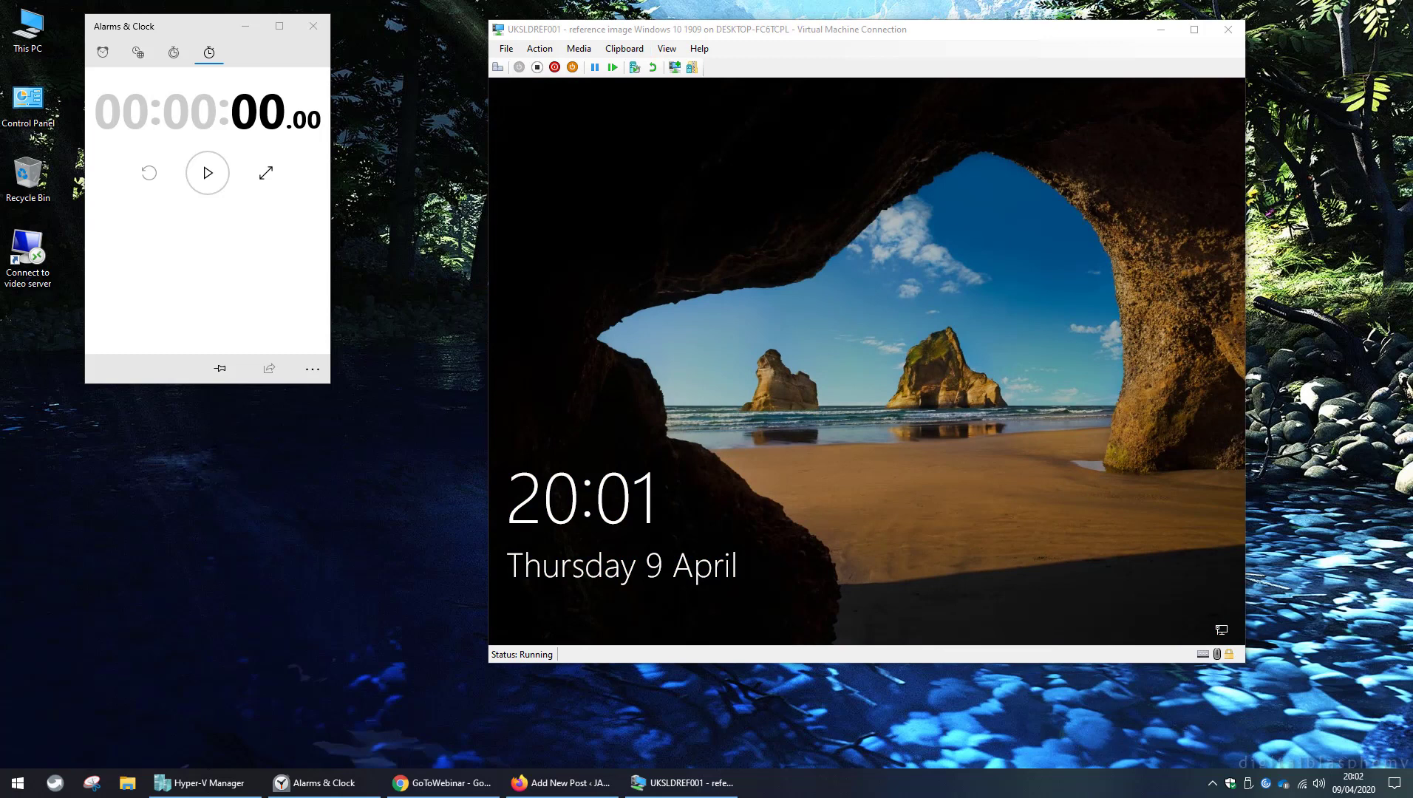
# Sign in to the VM as Other user with the separate admin account and its password.
pyautogui.click(499, 67)
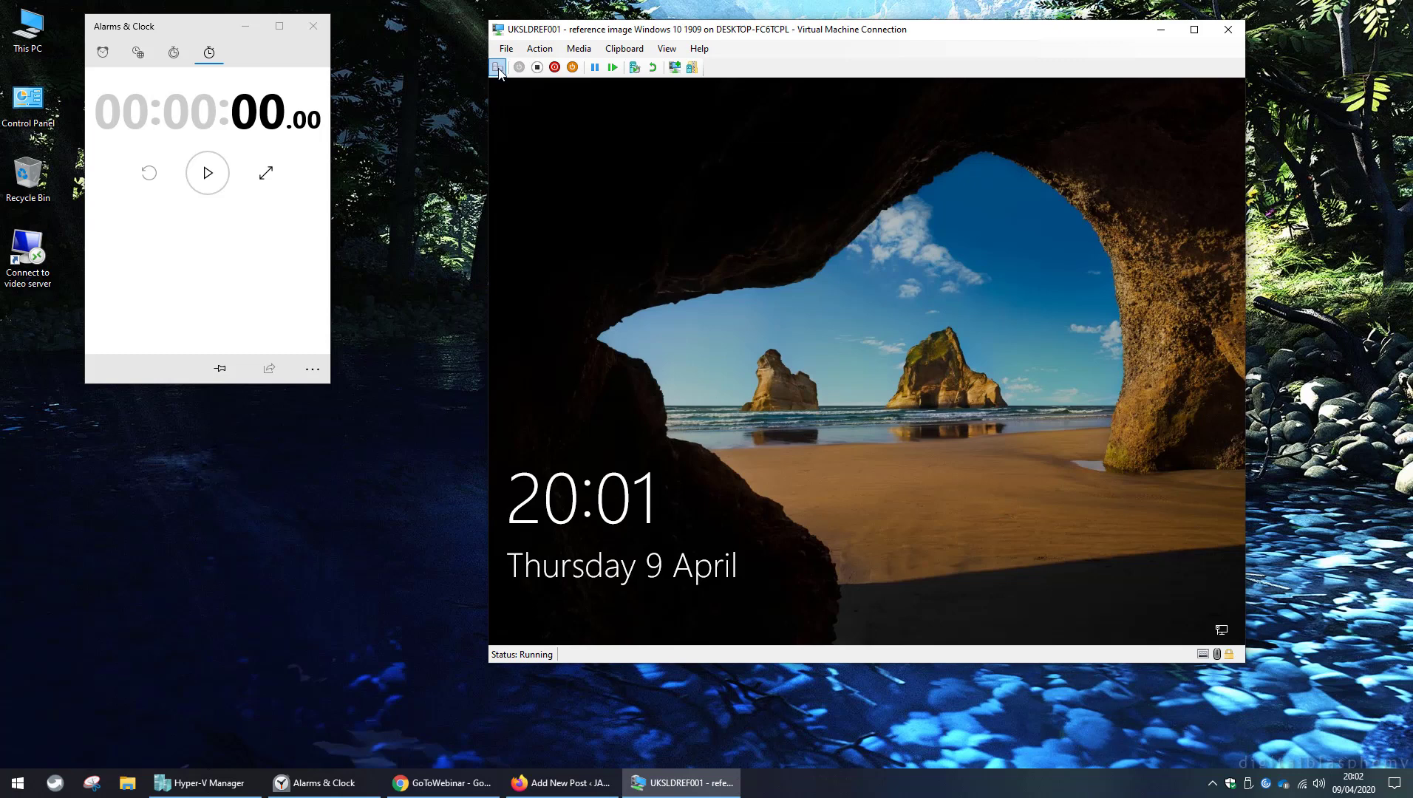
pyautogui.click(499, 68)
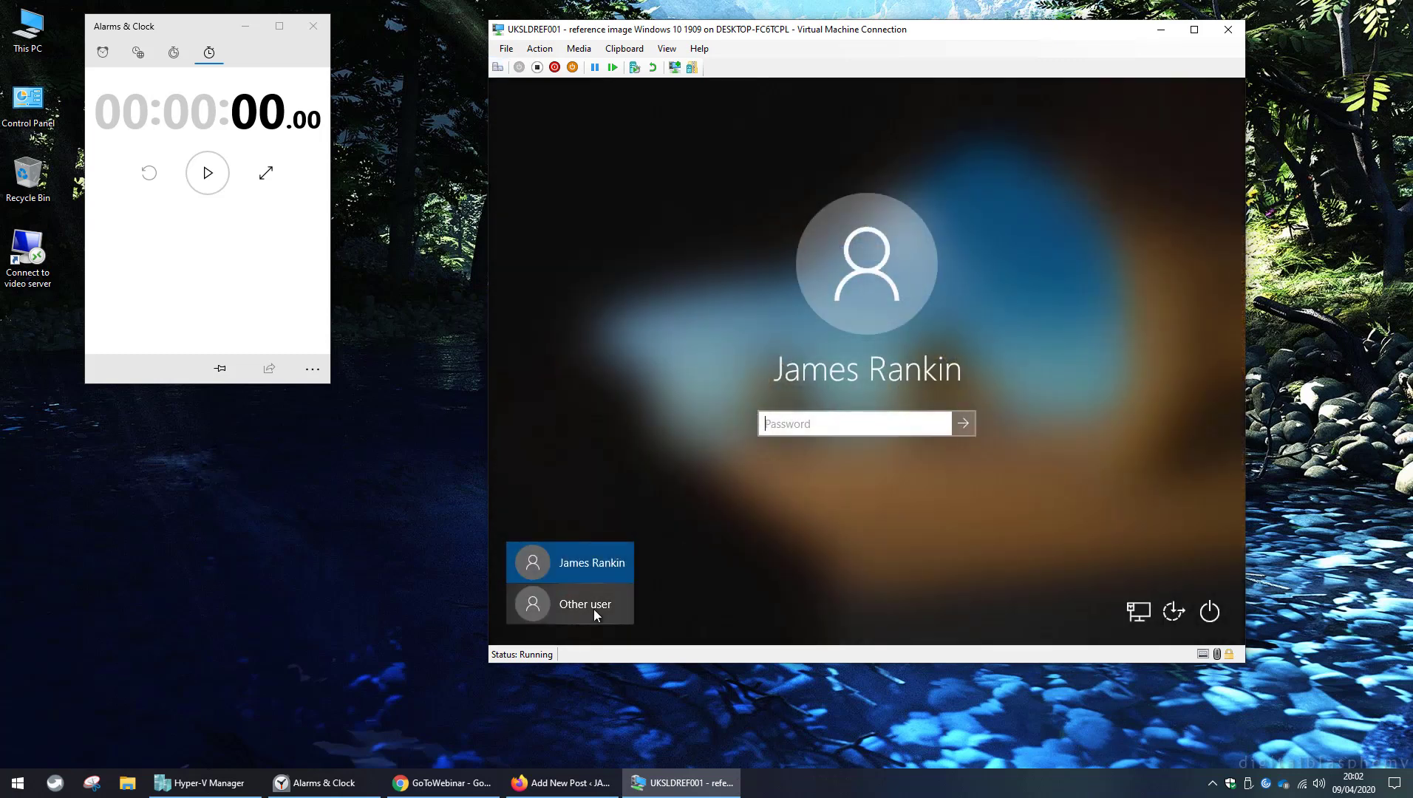
pyautogui.click(594, 609)
pyautogui.write('=-ad')
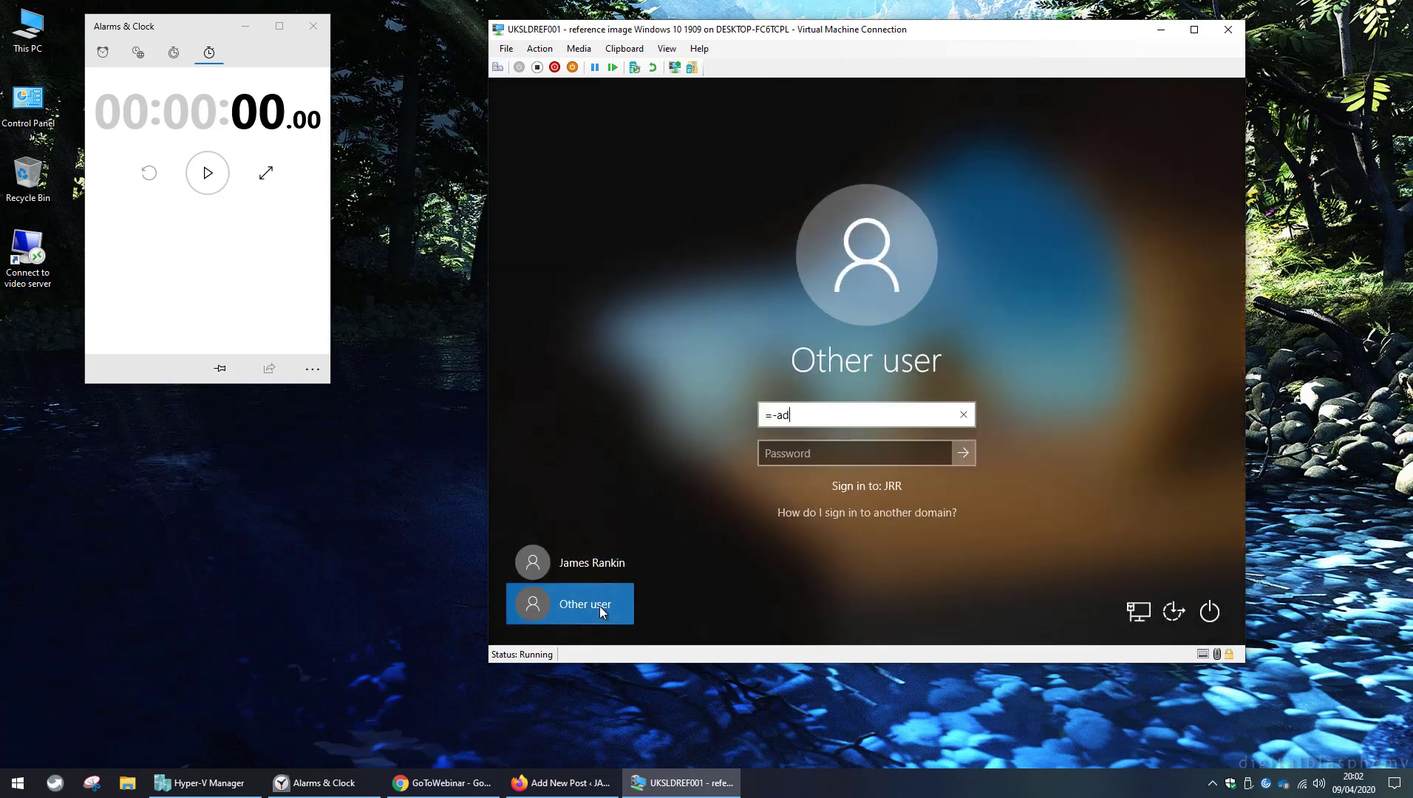
pyautogui.press('BackSpace')
pyautogui.press('BackSpace')
pyautogui.press('BackSpace')
pyautogui.press('BackSpace')
pyautogui.press('Tab')
pyautogui.write('***********')
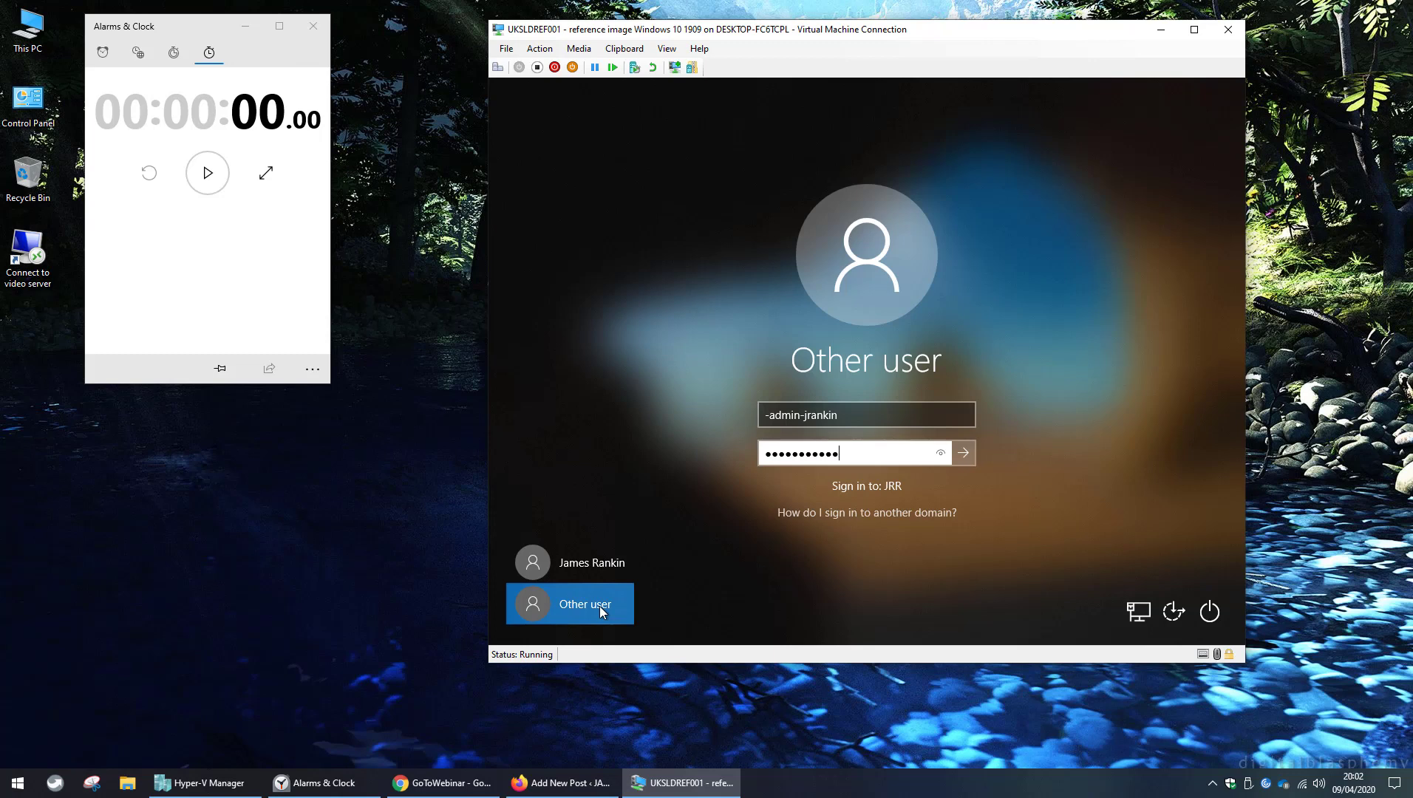
pyautogui.press('Return')
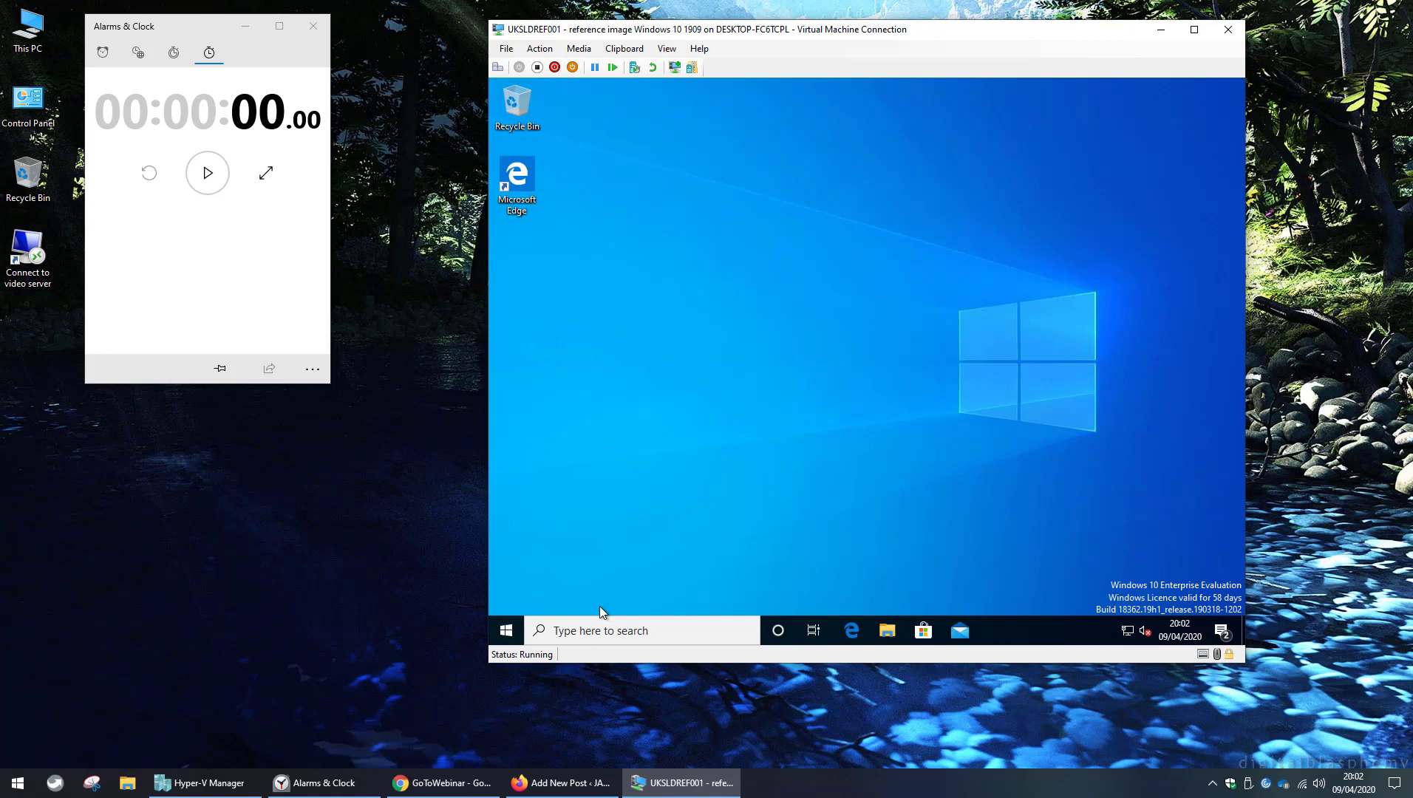
# Launch Windows Imaging and Configuration Designer from the Windows Kits folder in the VM's Start menu.
pyautogui.click(515, 635)
pyautogui.scroll(-10, 591, 506)
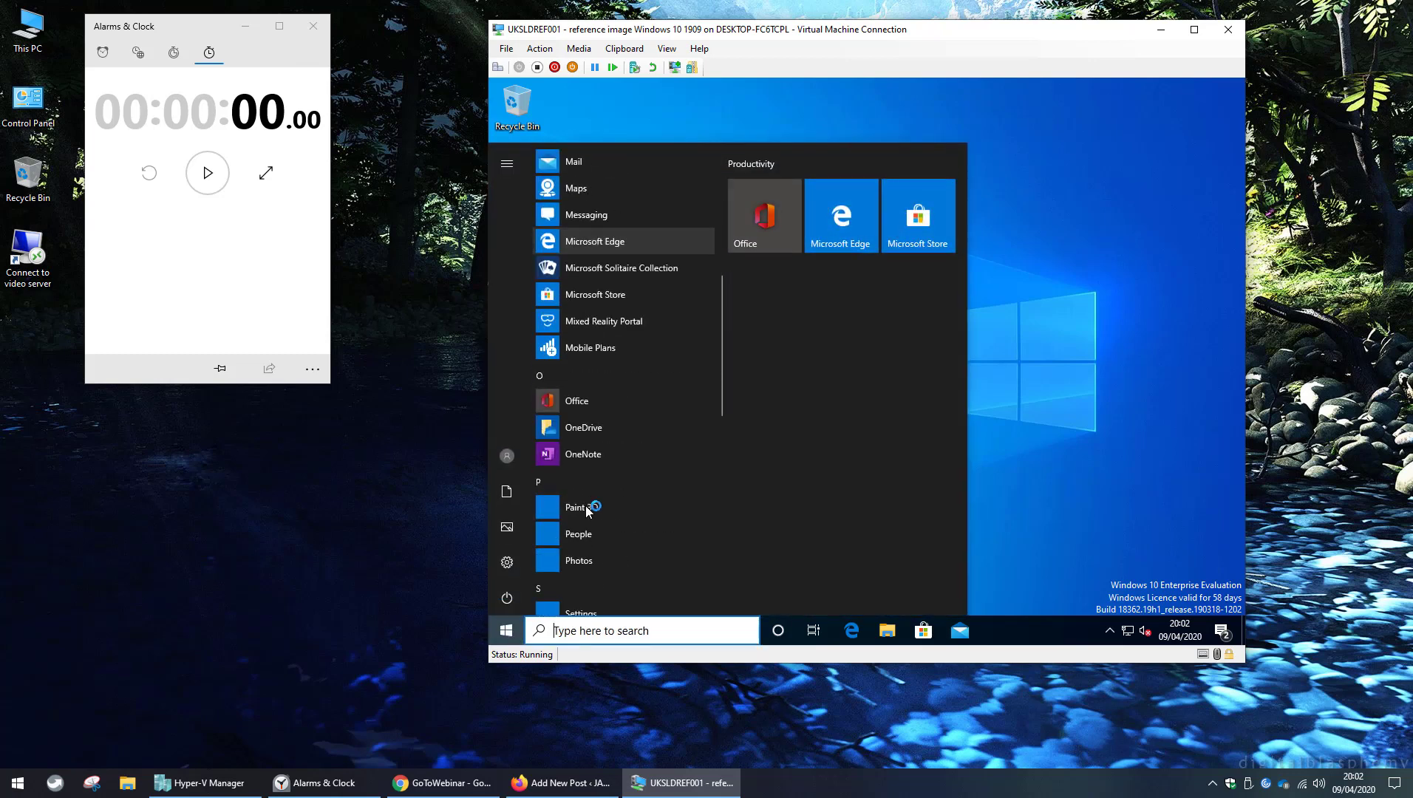
pyautogui.scroll(-2, 589, 510)
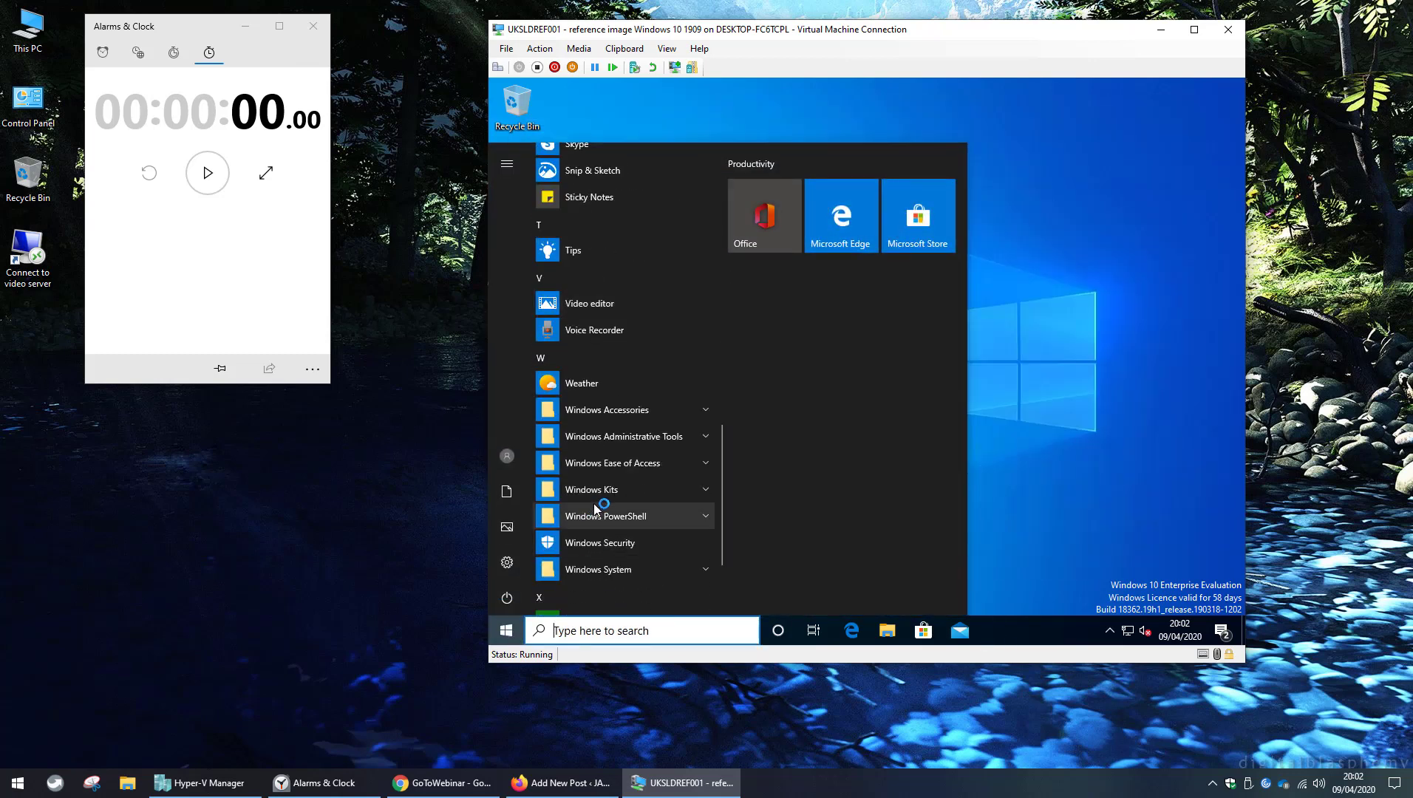
pyautogui.click(599, 491)
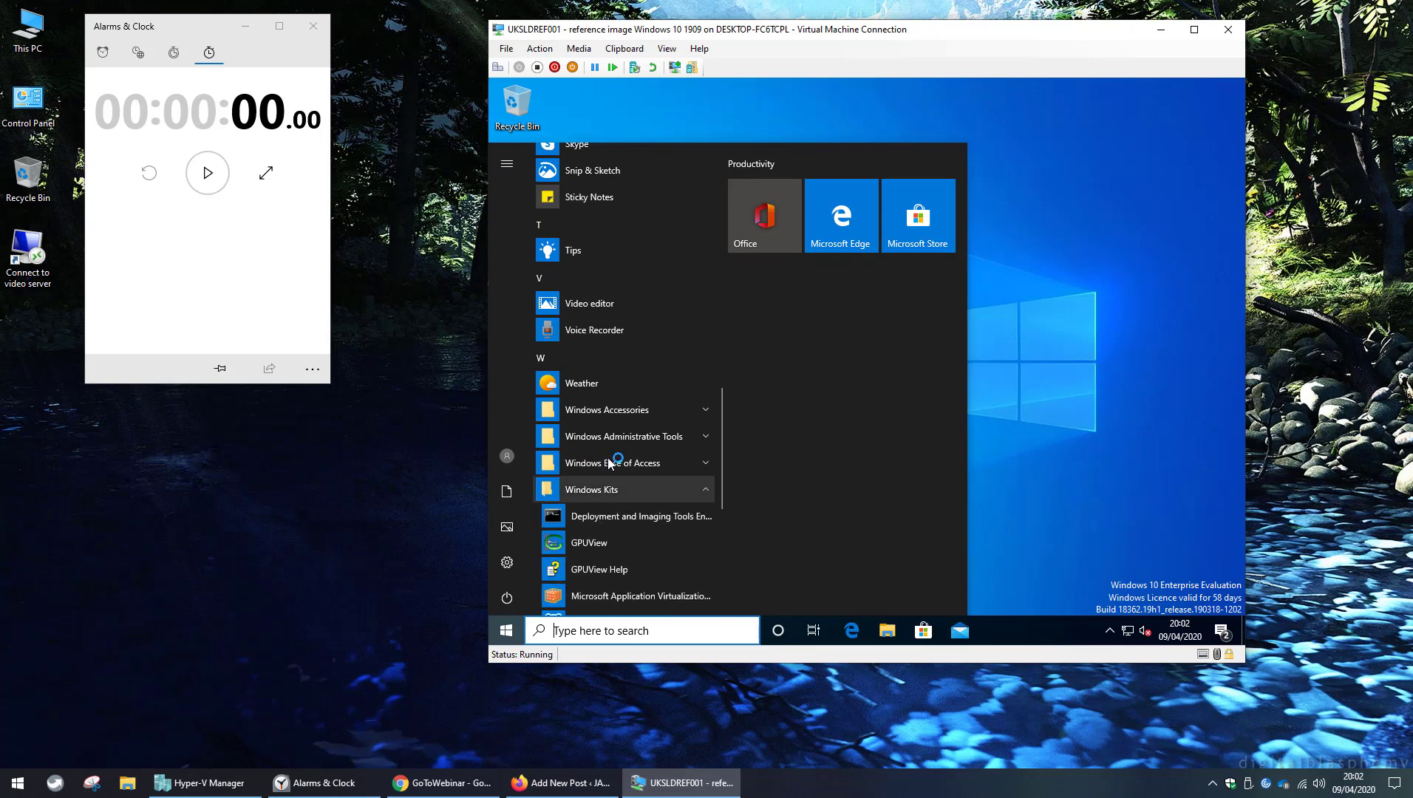
pyautogui.scroll(-2, 610, 463)
pyautogui.scroll(-4, 610, 462)
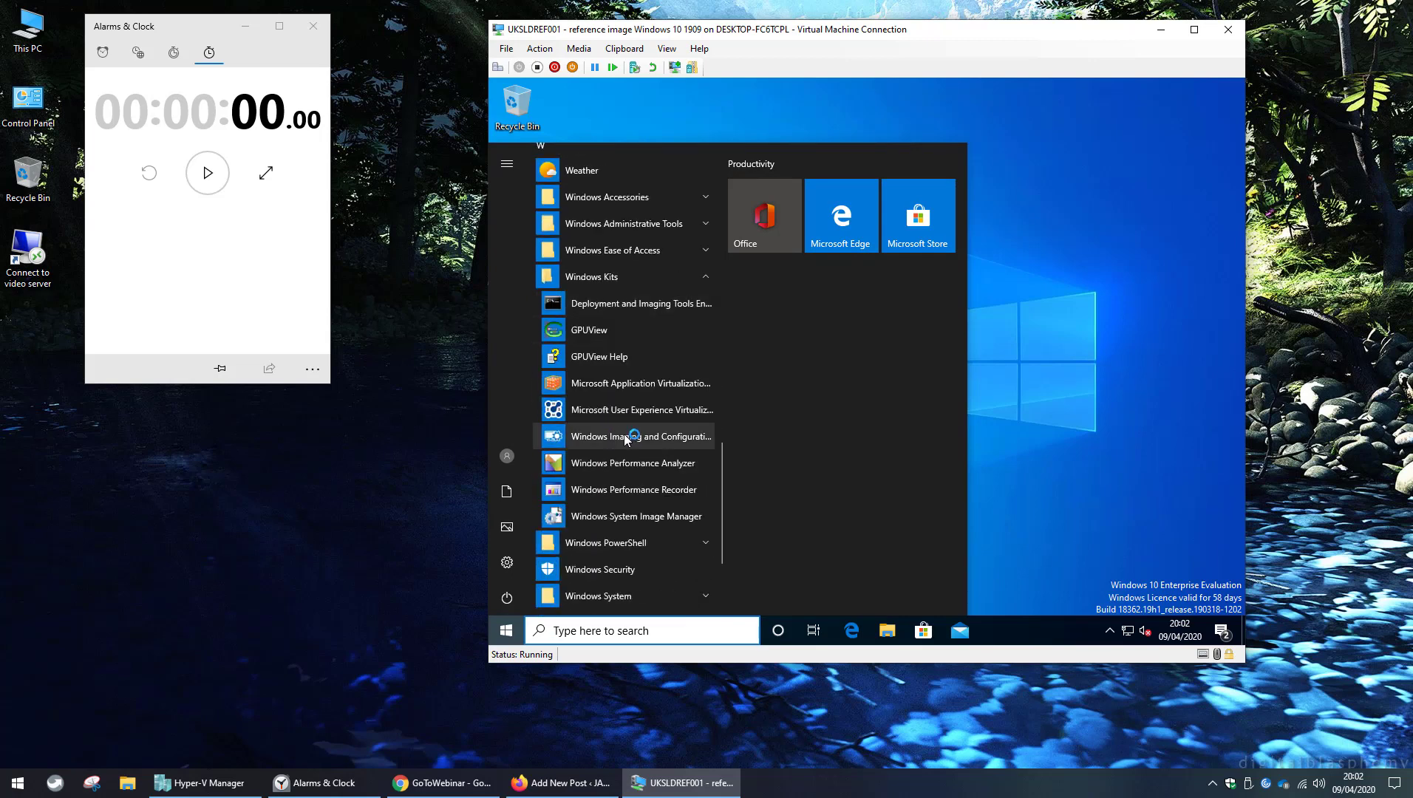
pyautogui.click(625, 438)
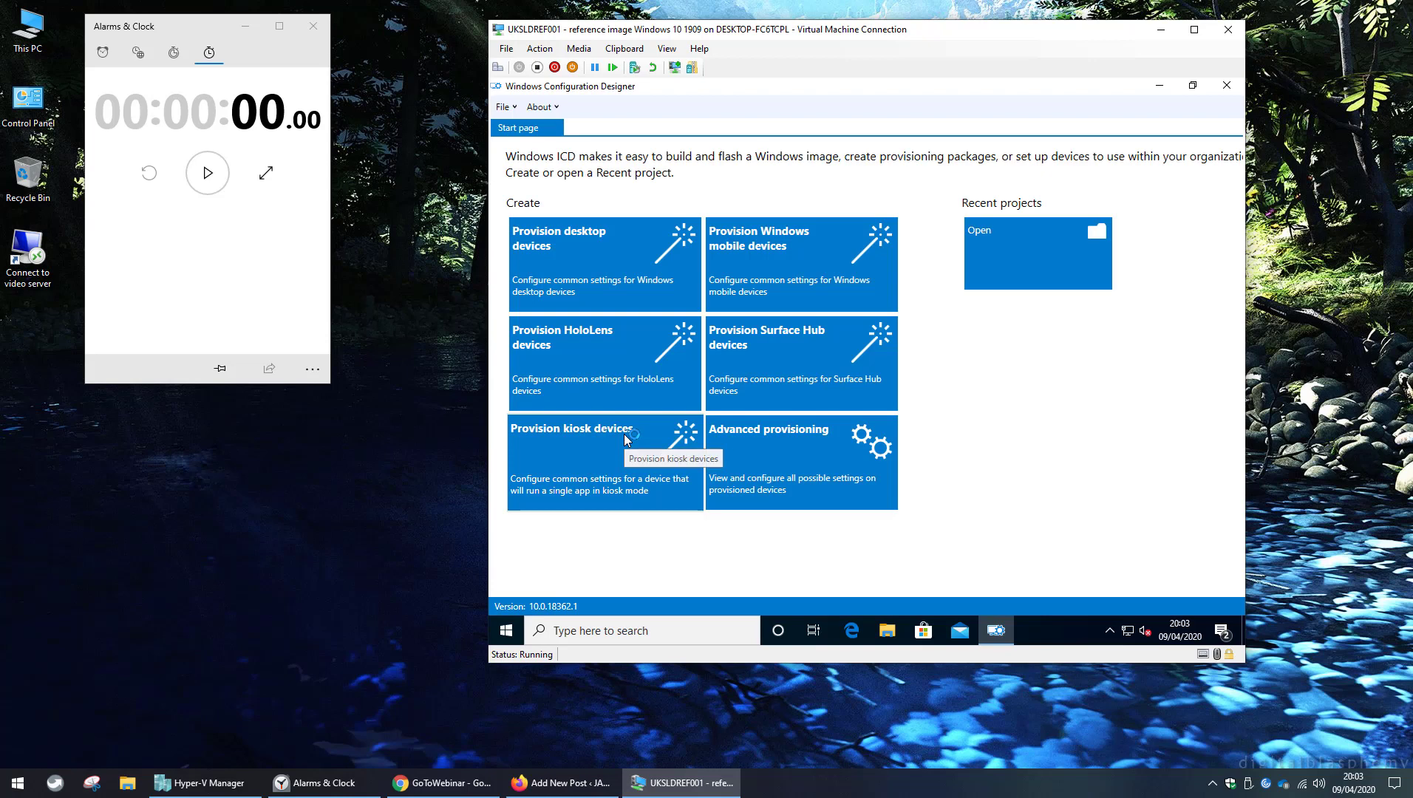
# Create advanced provisioning project FastSignIn for All Windows desktop editions, importing no package.
pyautogui.click(825, 462)
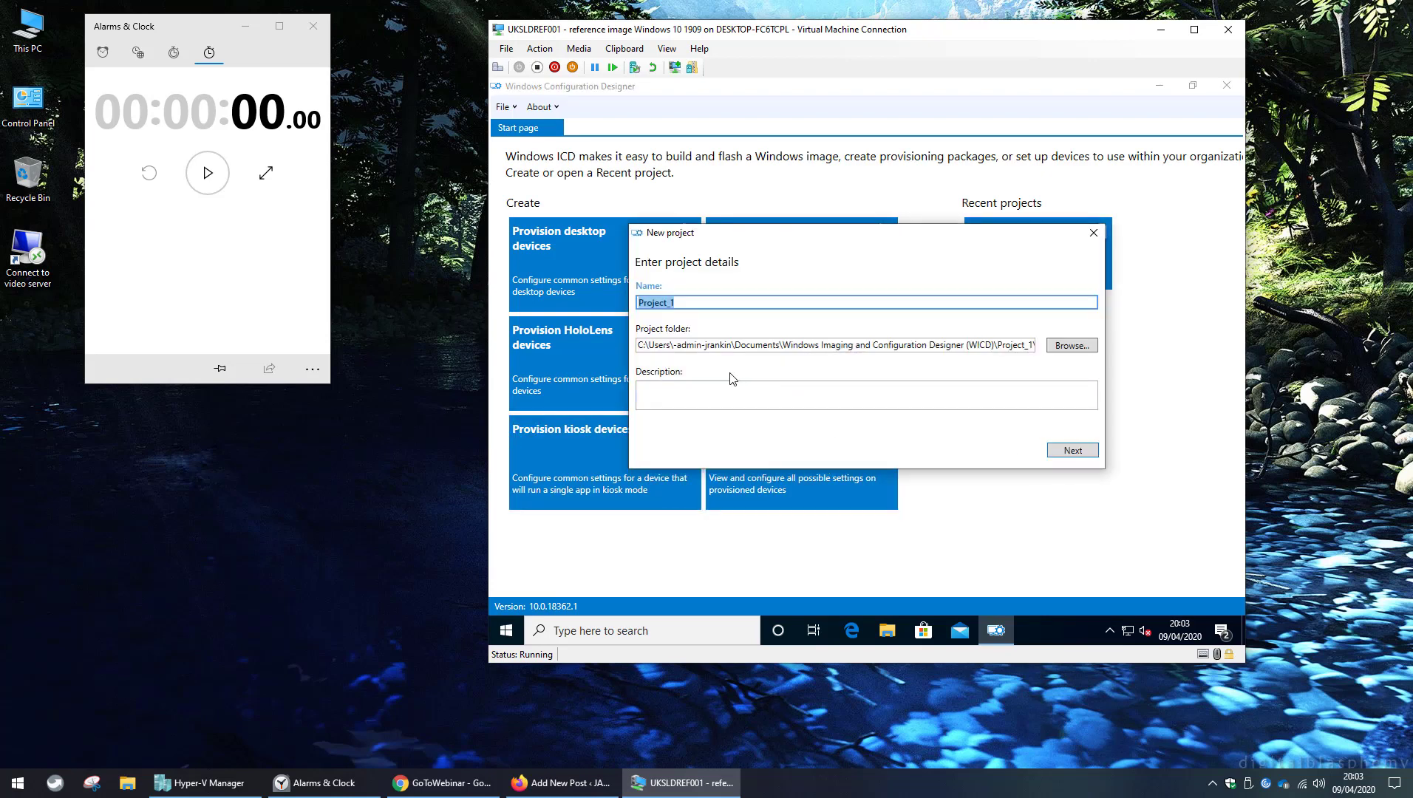
pyautogui.write('FastSignIn')
pyautogui.press('Return')
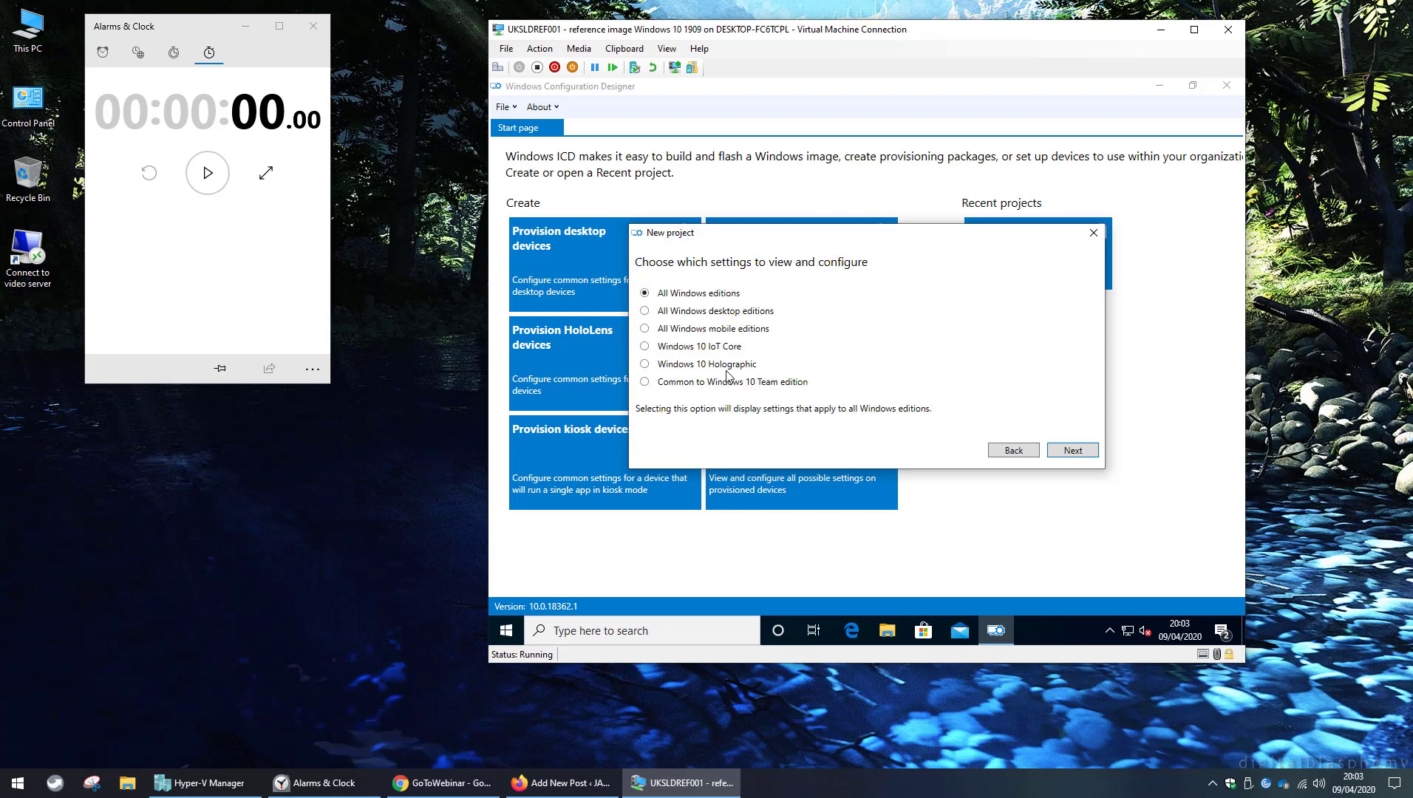
pyautogui.click(644, 311)
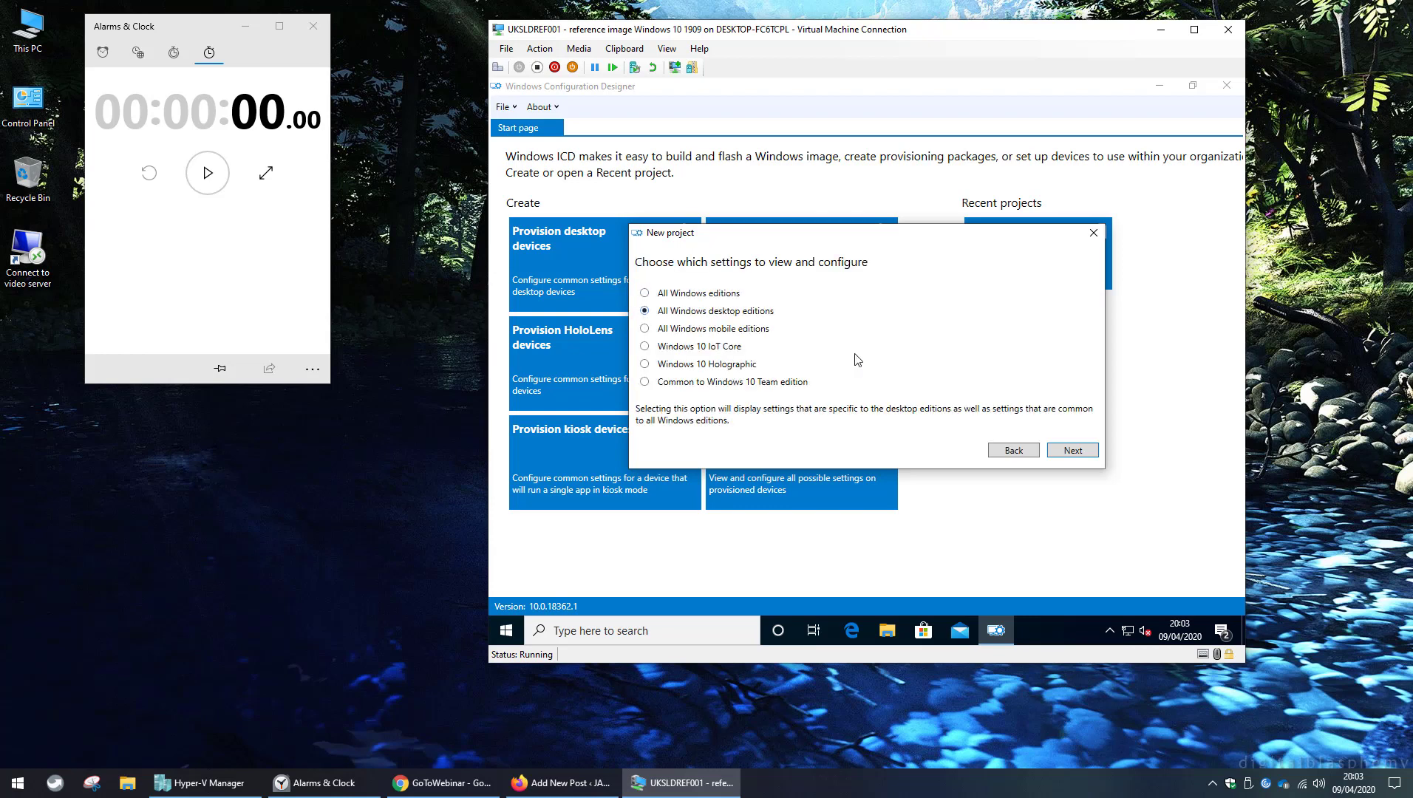
pyautogui.click(1073, 452)
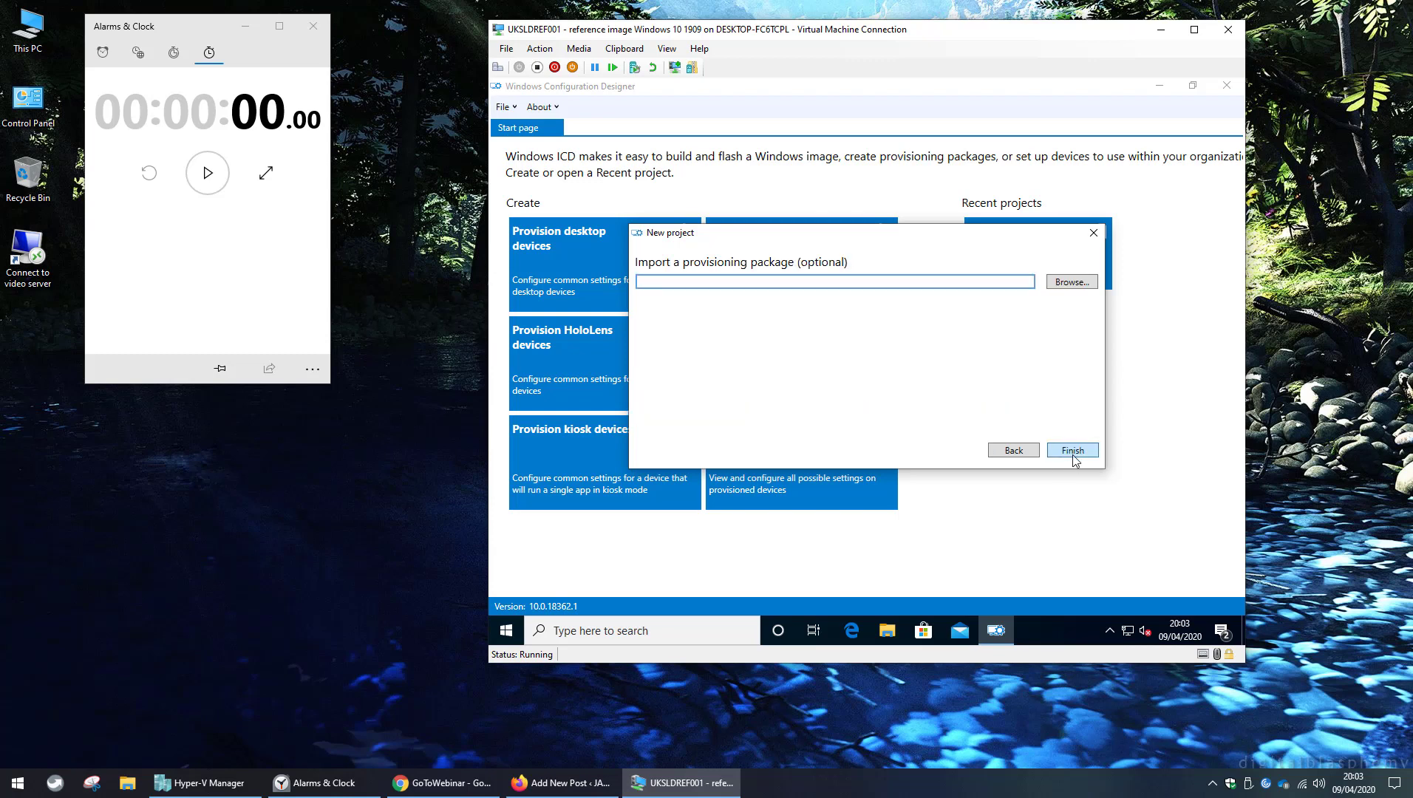
pyautogui.click(1073, 452)
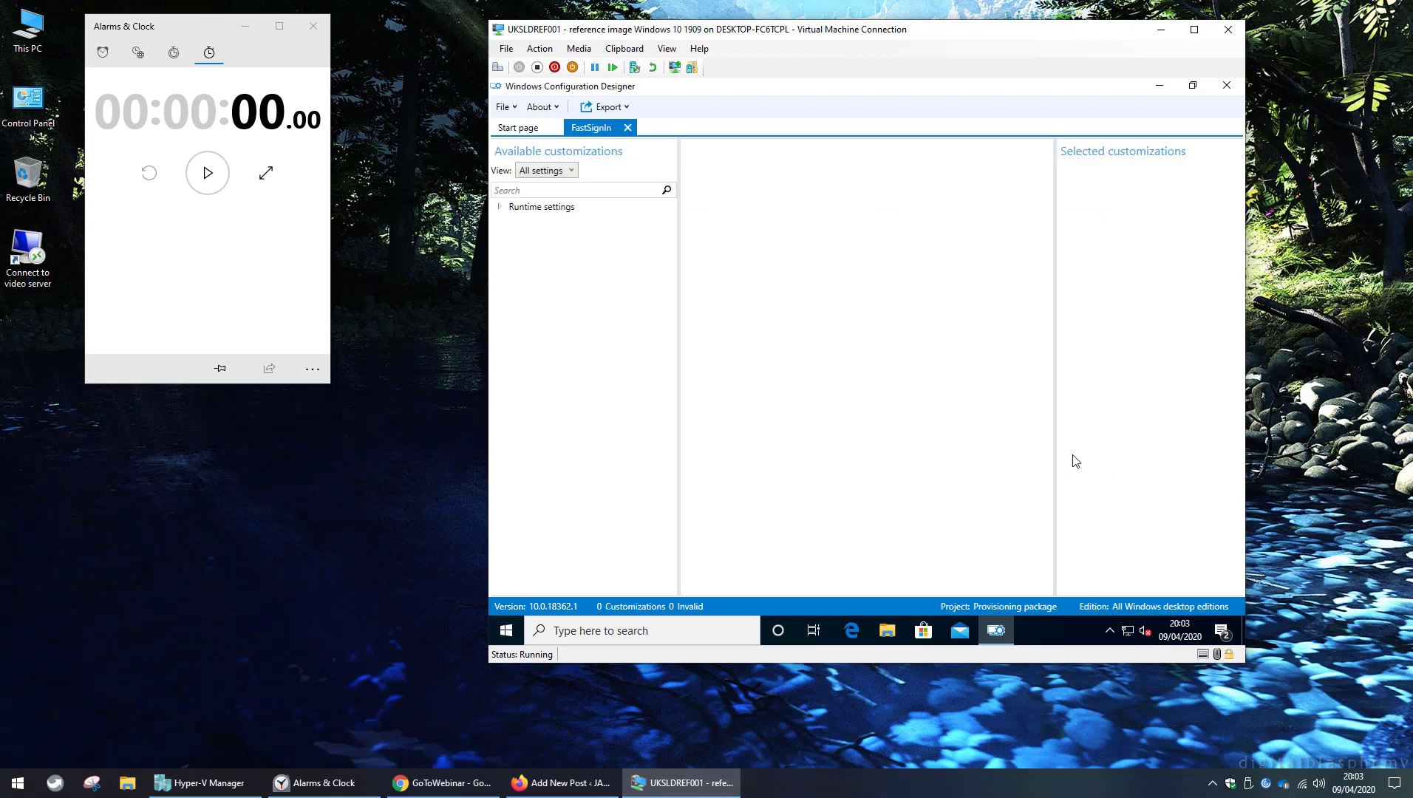
# Set Runtime settings > Policies > Authentication > EnableFastFirstSignIn to Enabled.
pyautogui.click(502, 210)
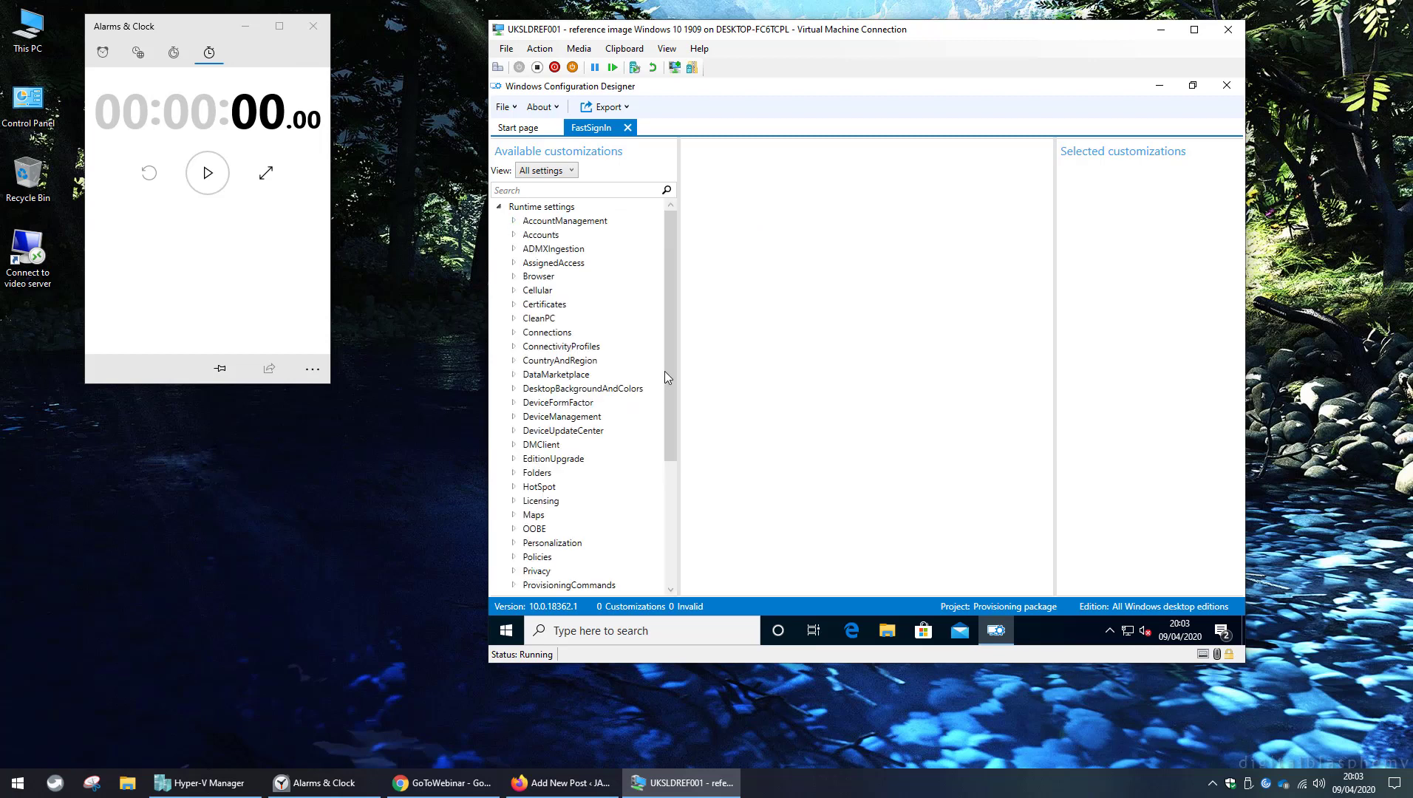
pyautogui.moveTo(666, 371); pyautogui.dragTo(670, 492)
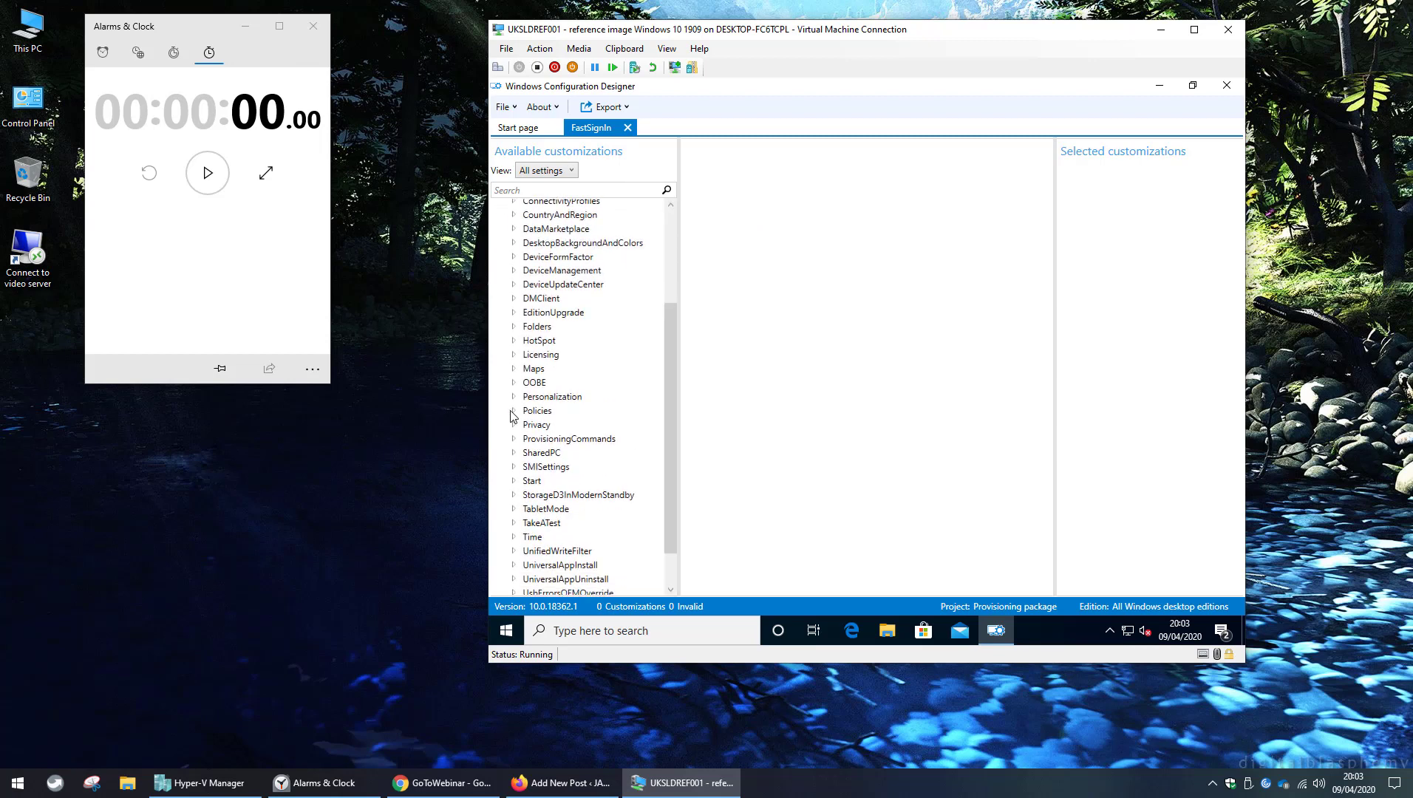
pyautogui.click(514, 412)
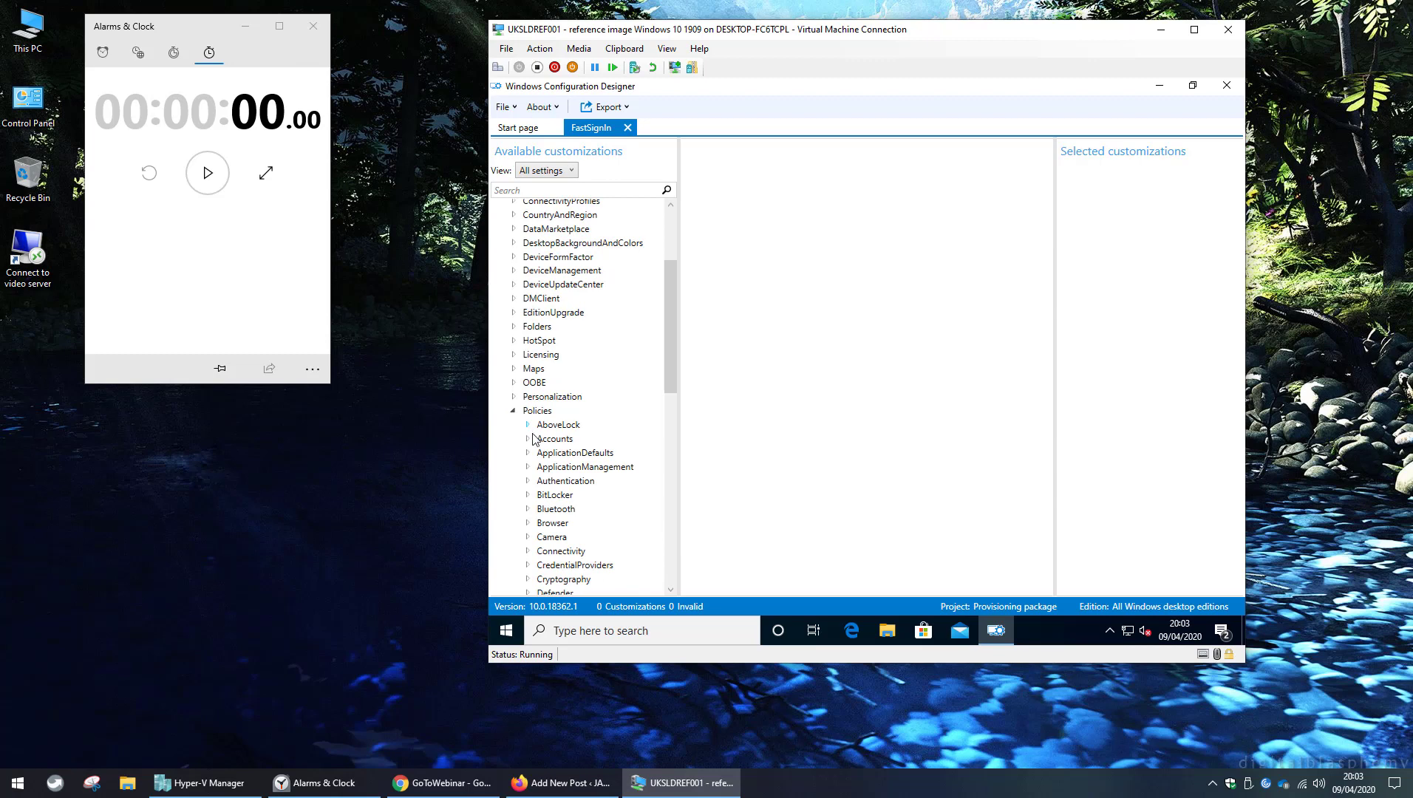
pyautogui.click(528, 482)
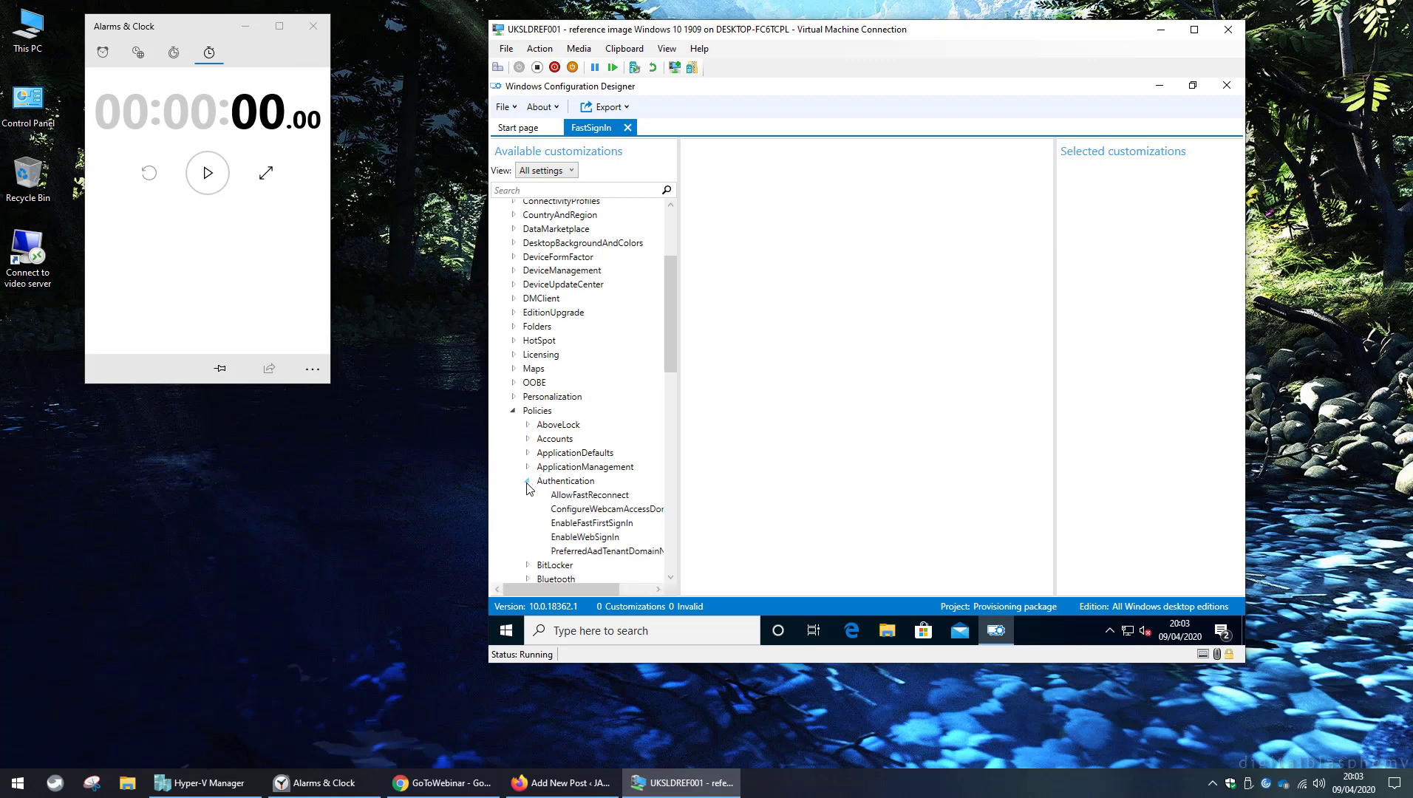
pyautogui.click(581, 526)
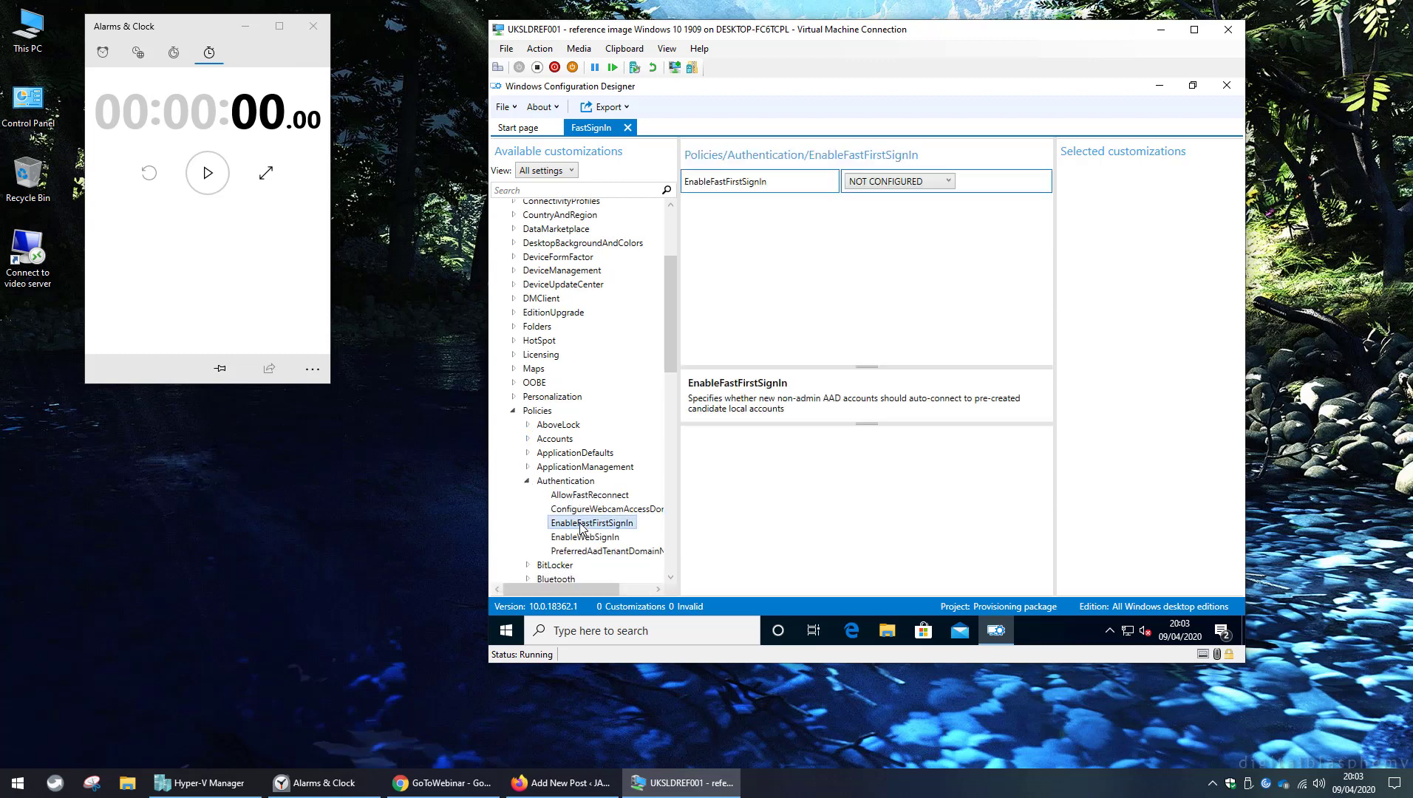
pyautogui.click(949, 184)
pyautogui.click(872, 228)
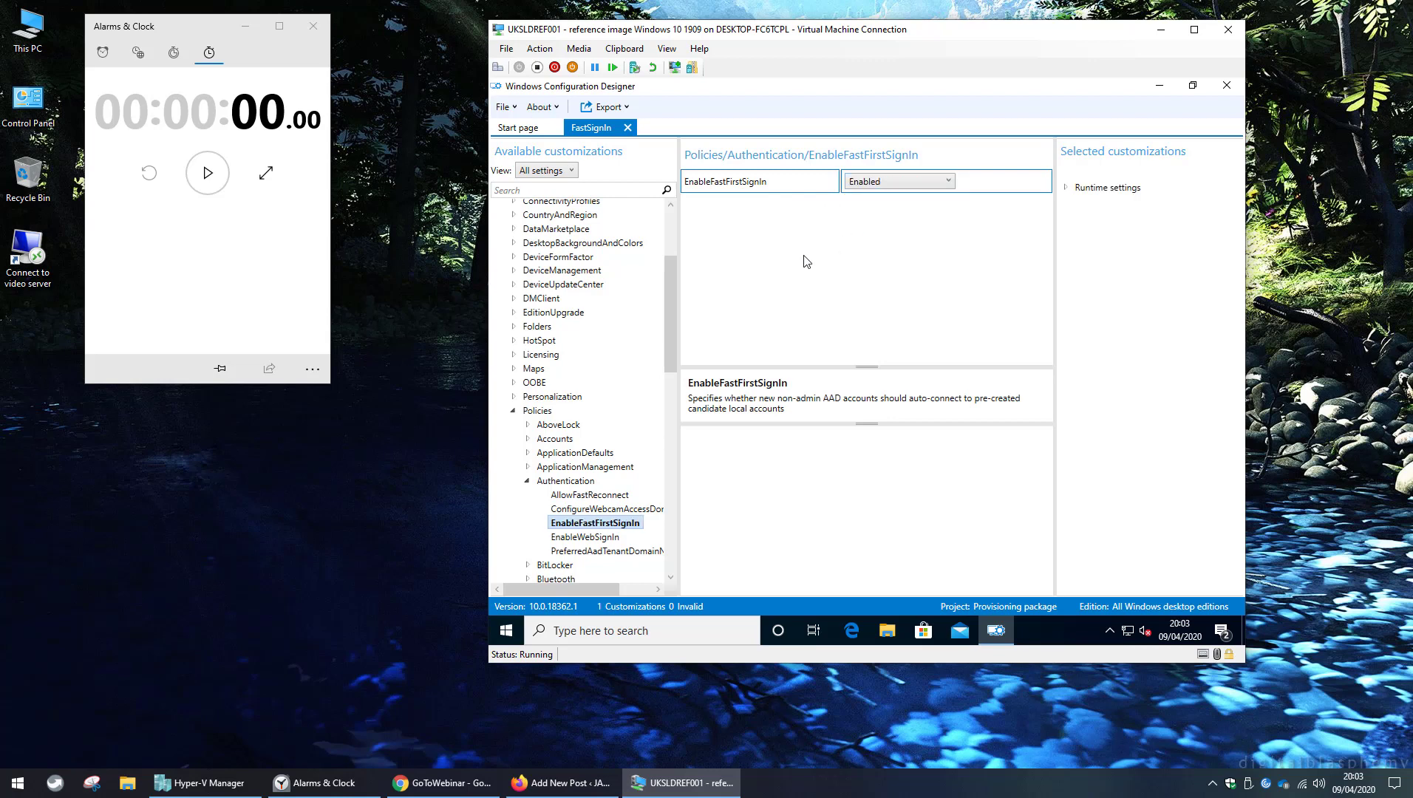
# Set SharedPC > EnableSharedPCMode to TRUE.
pyautogui.click(517, 427)
pyautogui.click(513, 411)
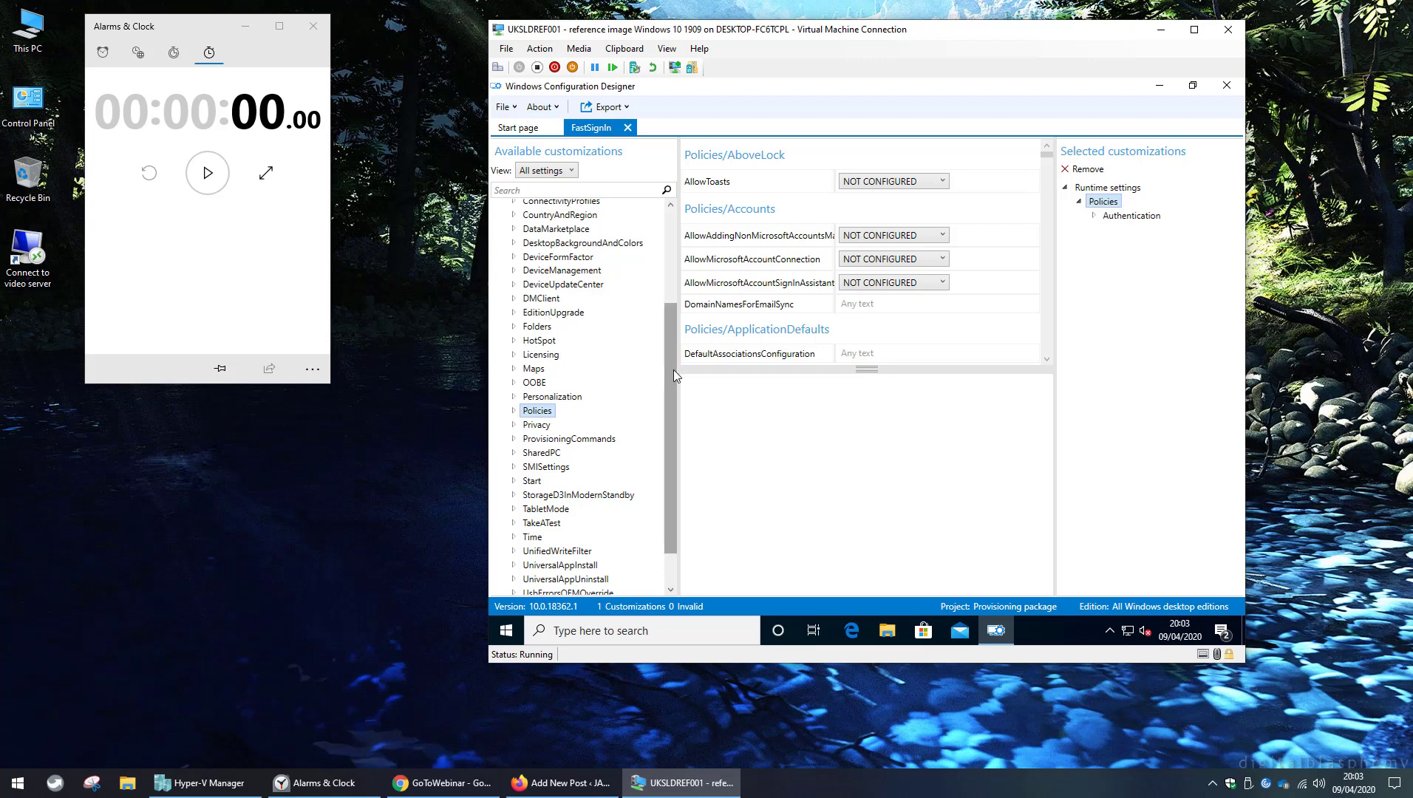
pyautogui.scroll(-3, 673, 370)
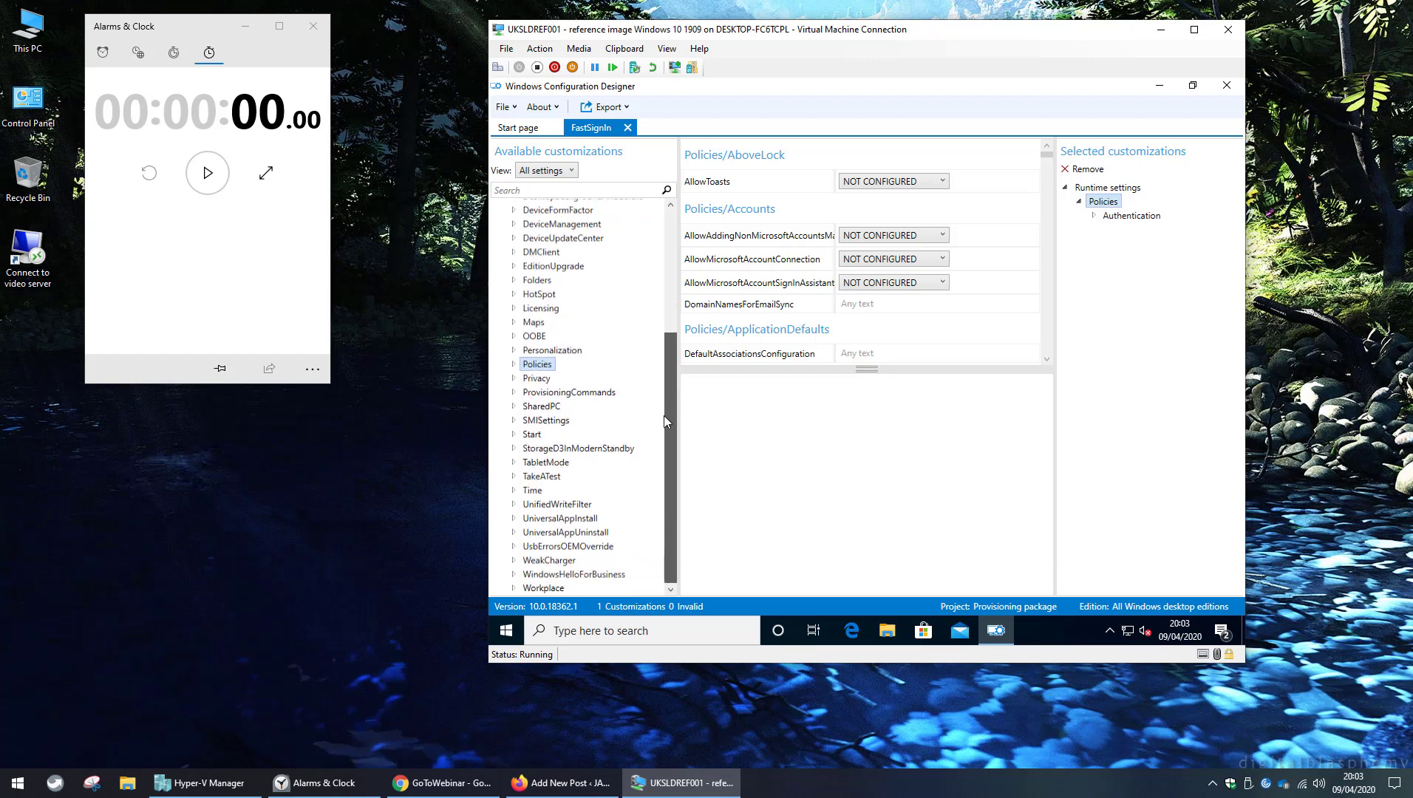
pyautogui.click(514, 406)
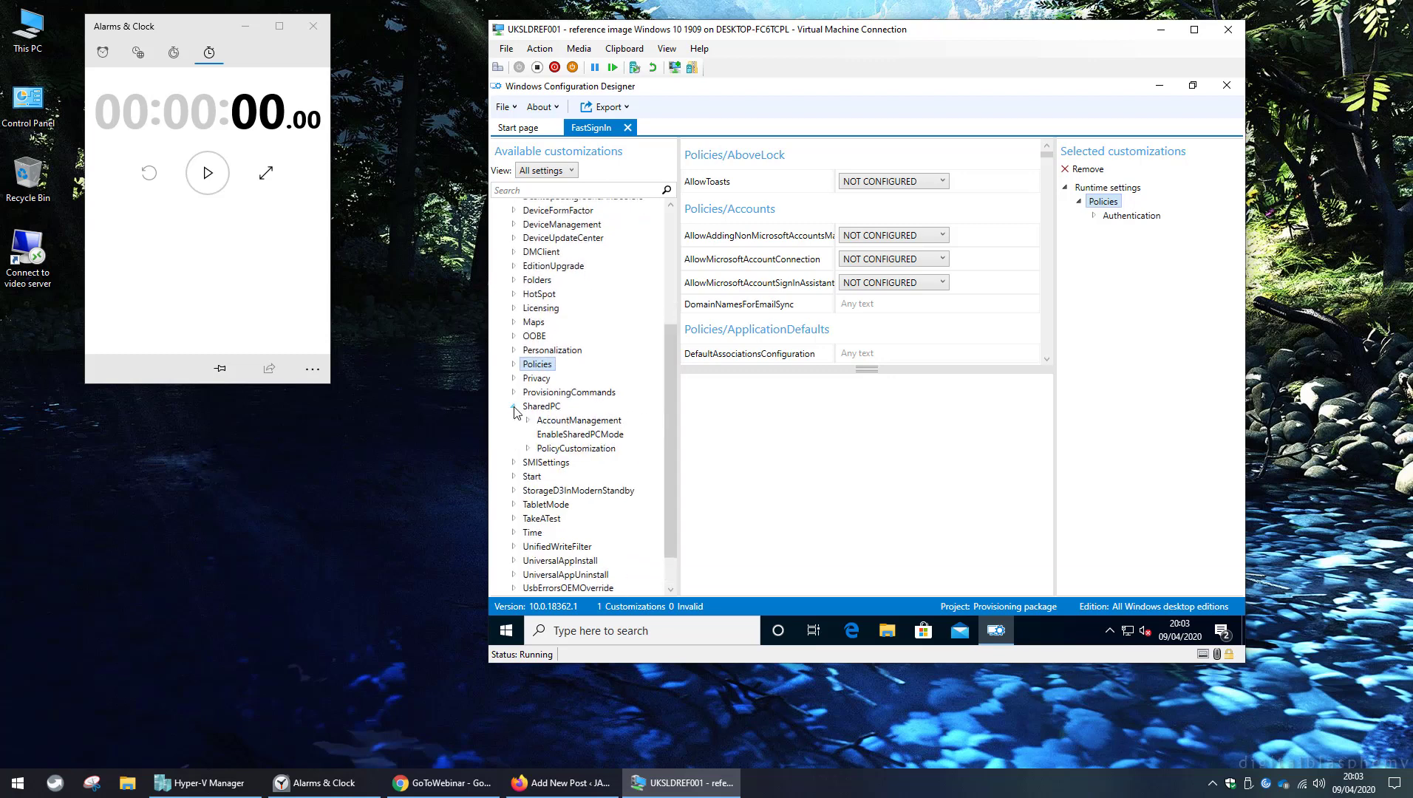
pyautogui.click(568, 436)
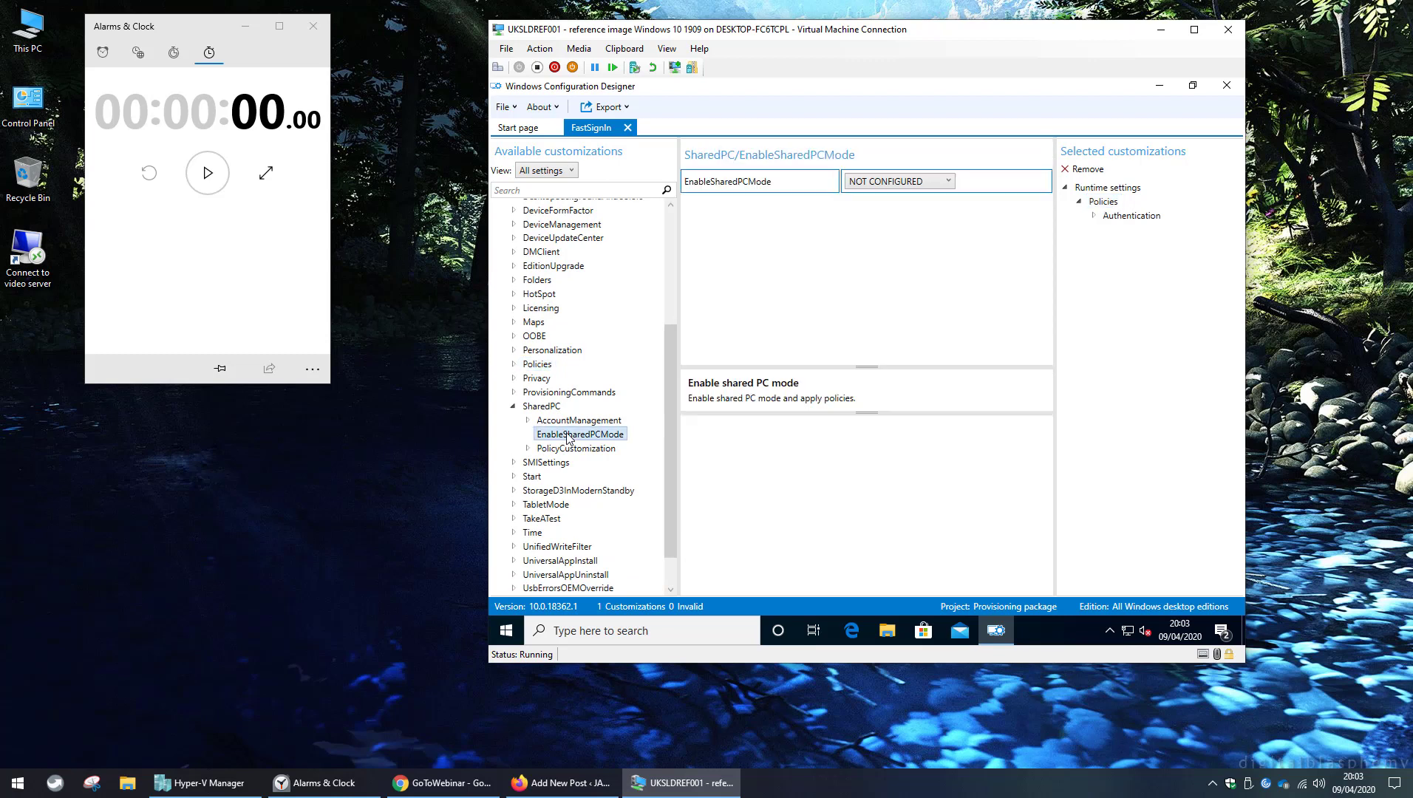
pyautogui.click(950, 183)
pyautogui.click(872, 229)
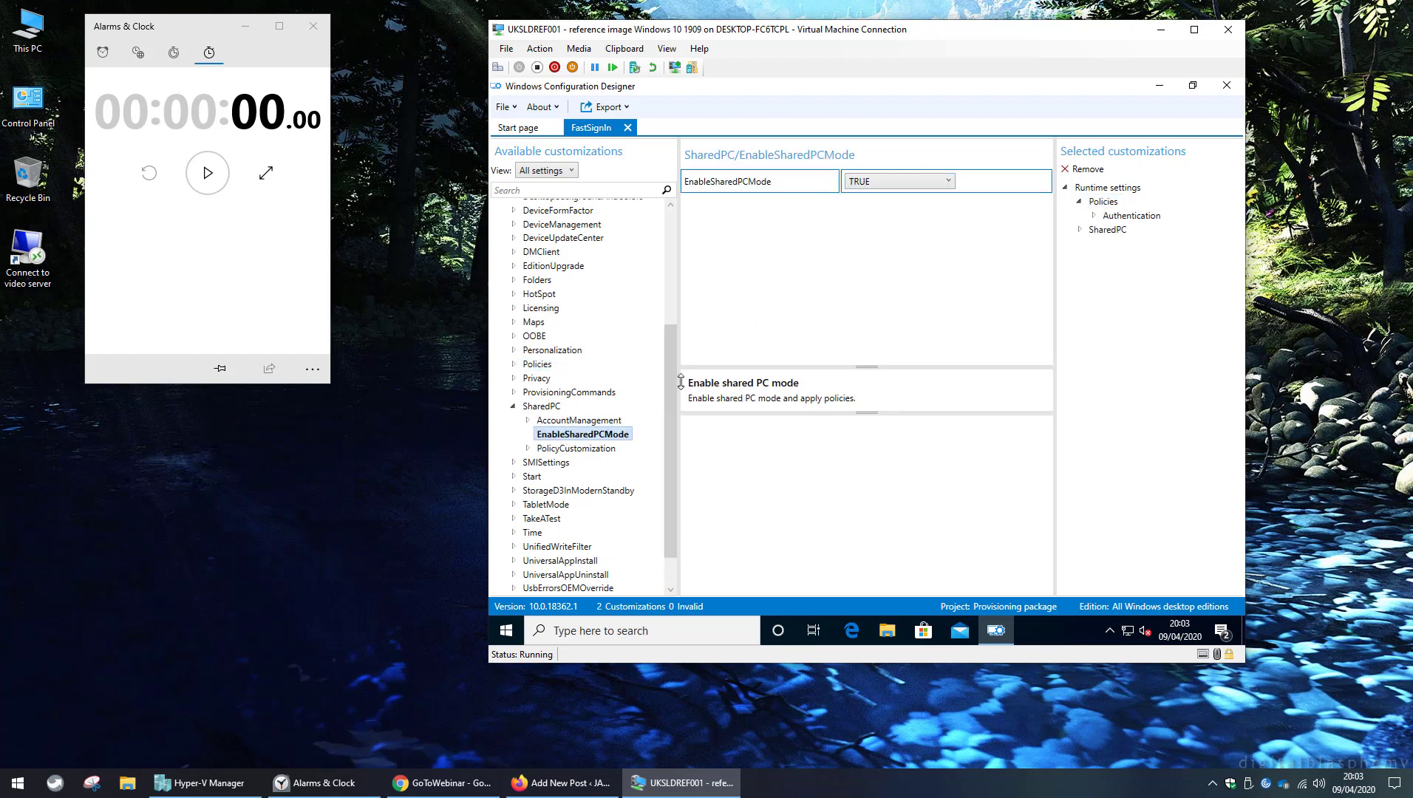
# Set the SharedPC AccountModel to Domain-joined only.
pyautogui.click(529, 421)
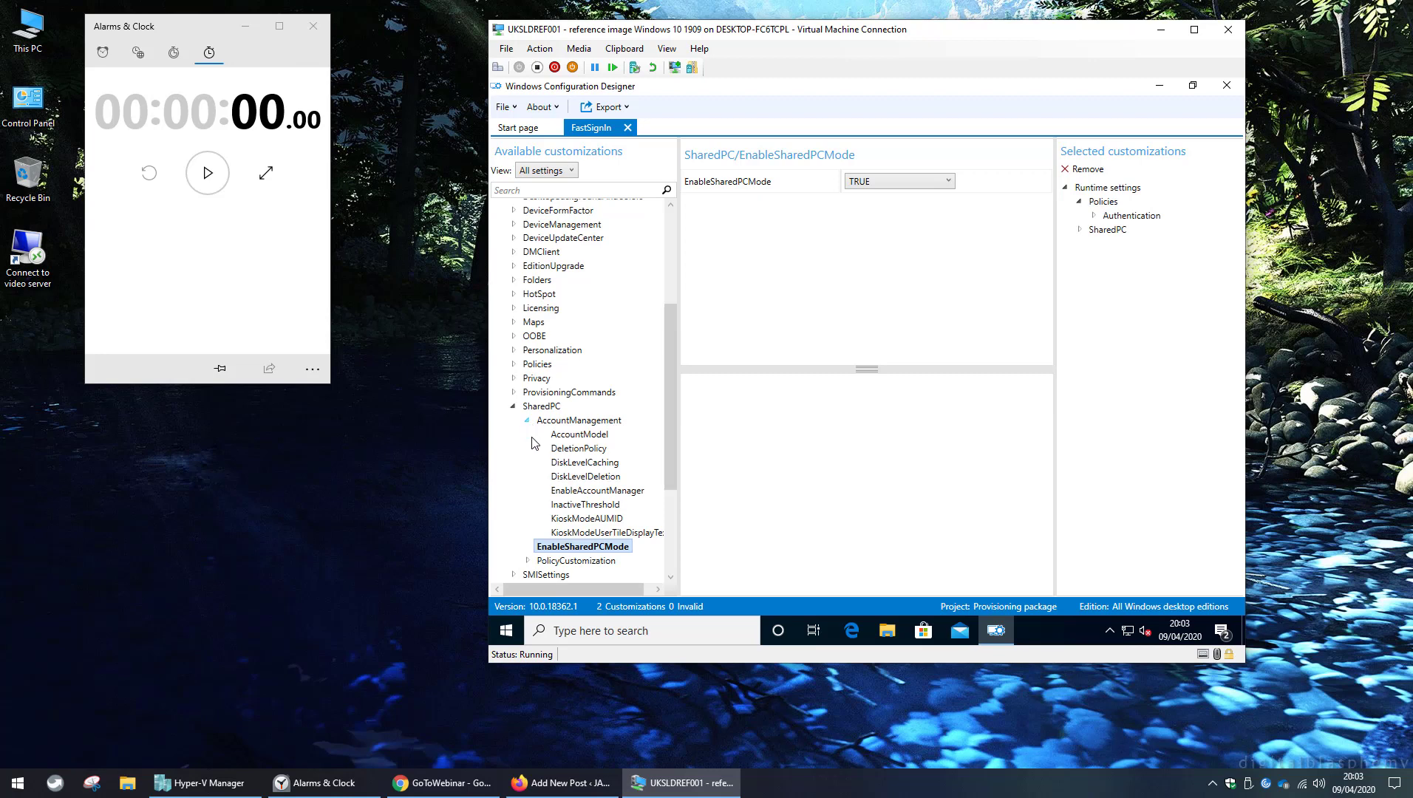
pyautogui.click(592, 437)
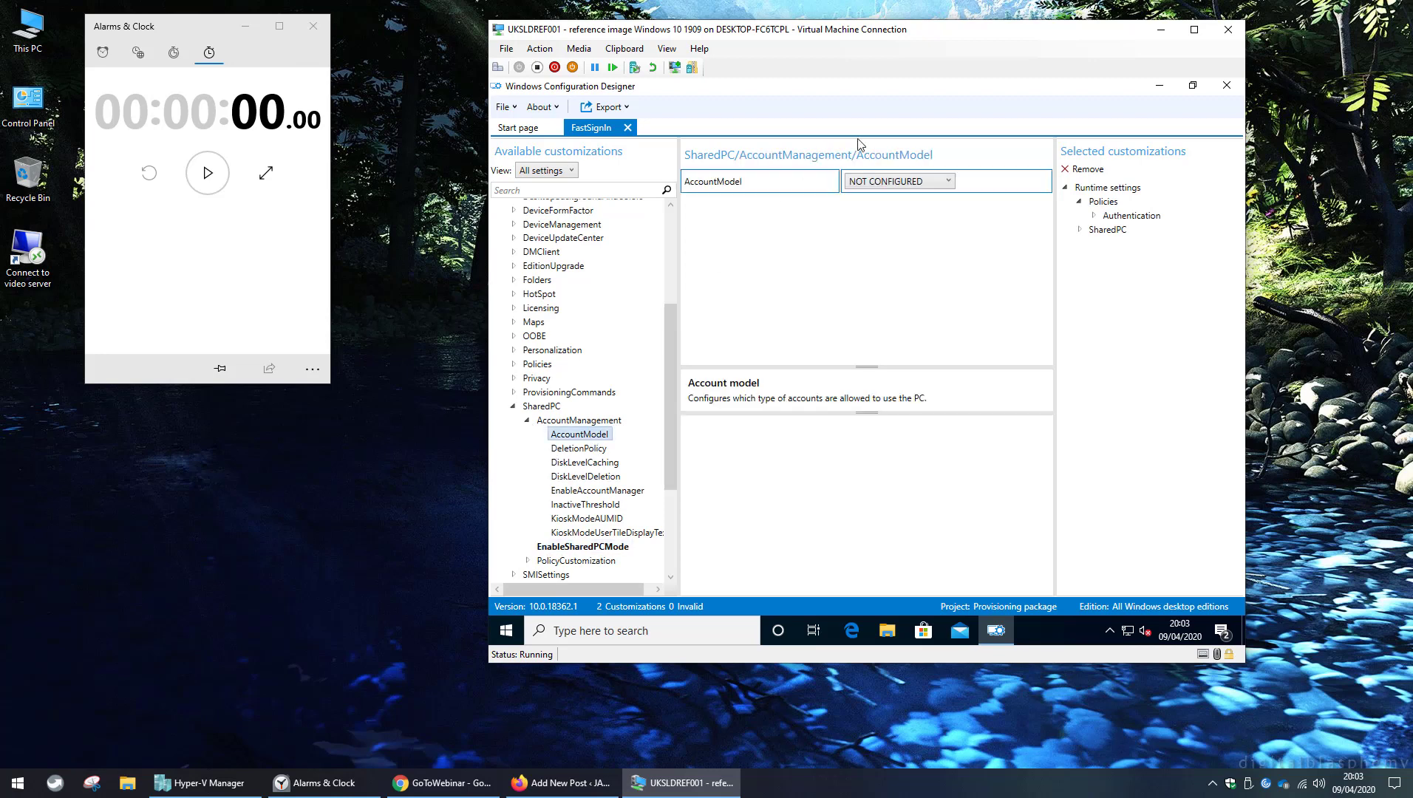
pyautogui.click(948, 181)
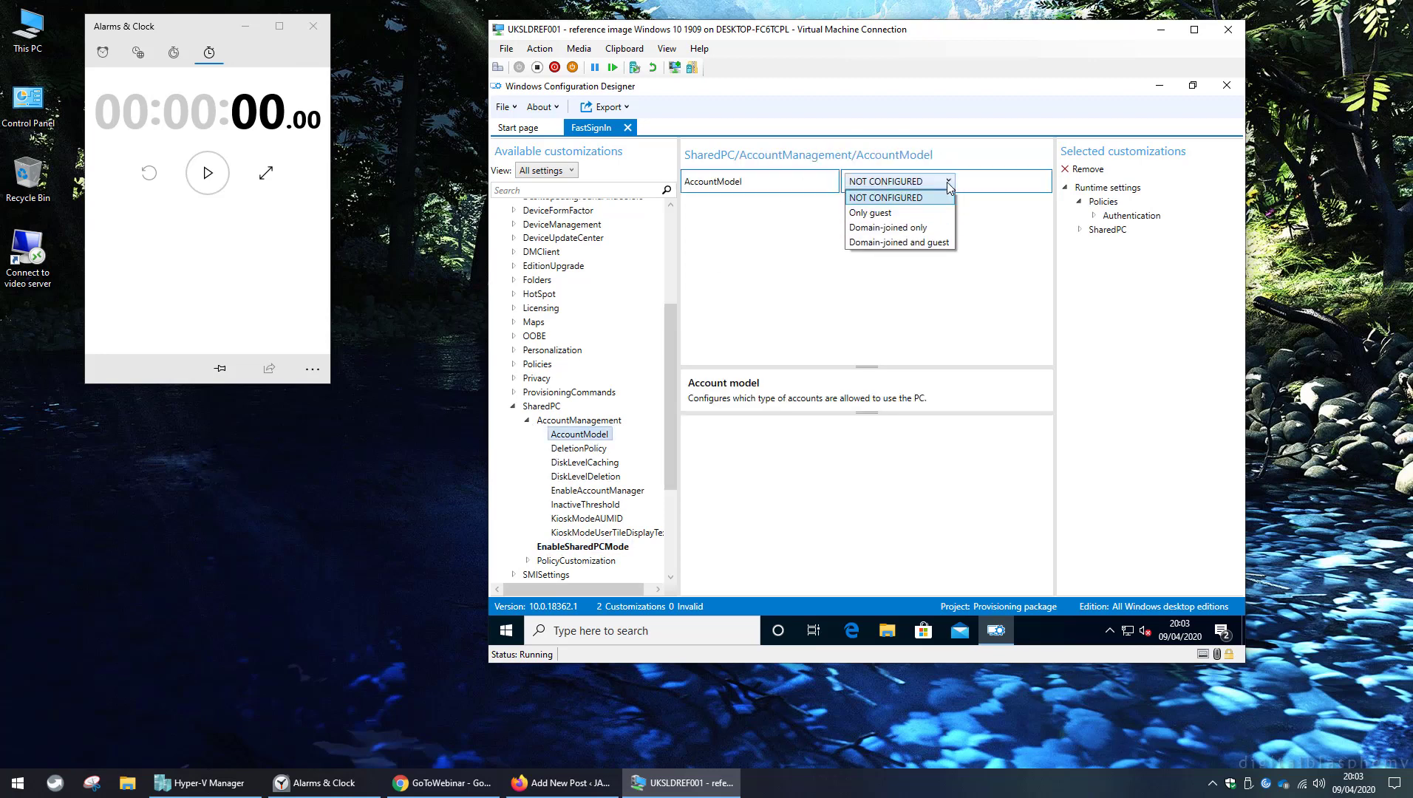
pyautogui.click(895, 233)
pyautogui.click(611, 110)
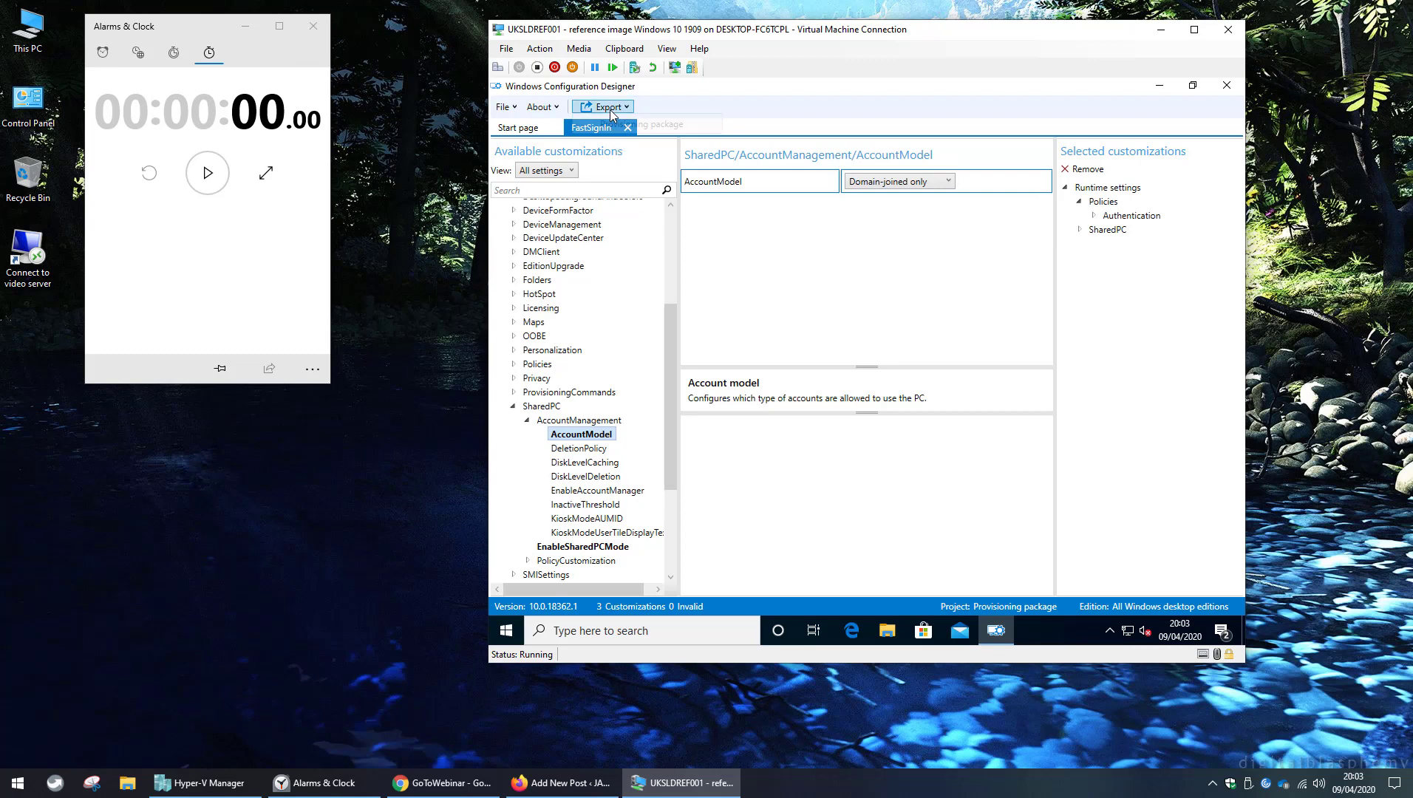
# Build FastSignIn.ppkg with owner IT Admin, unencrypted and unsigned, in the default output folder.
pyautogui.click(638, 124)
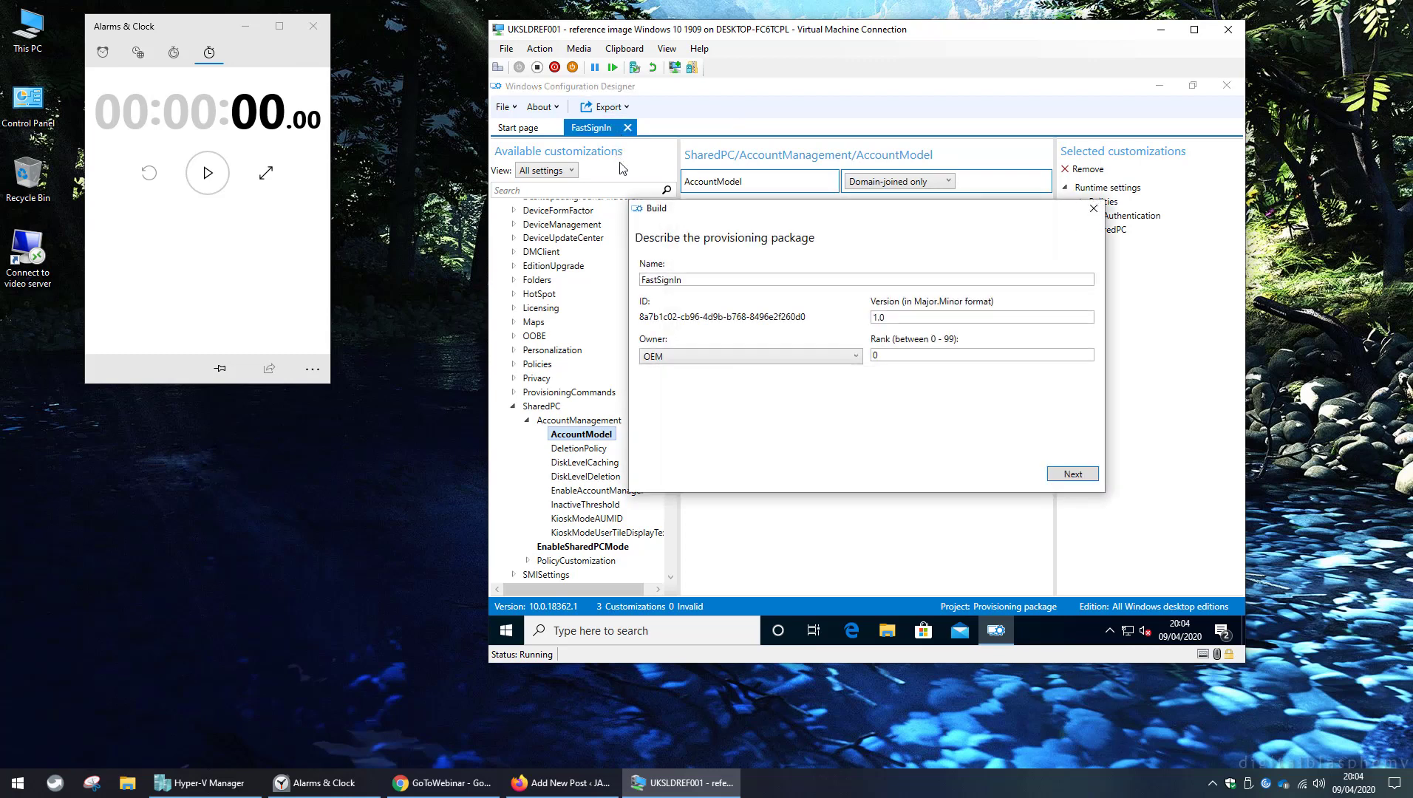
pyautogui.click(857, 358)
pyautogui.click(681, 444)
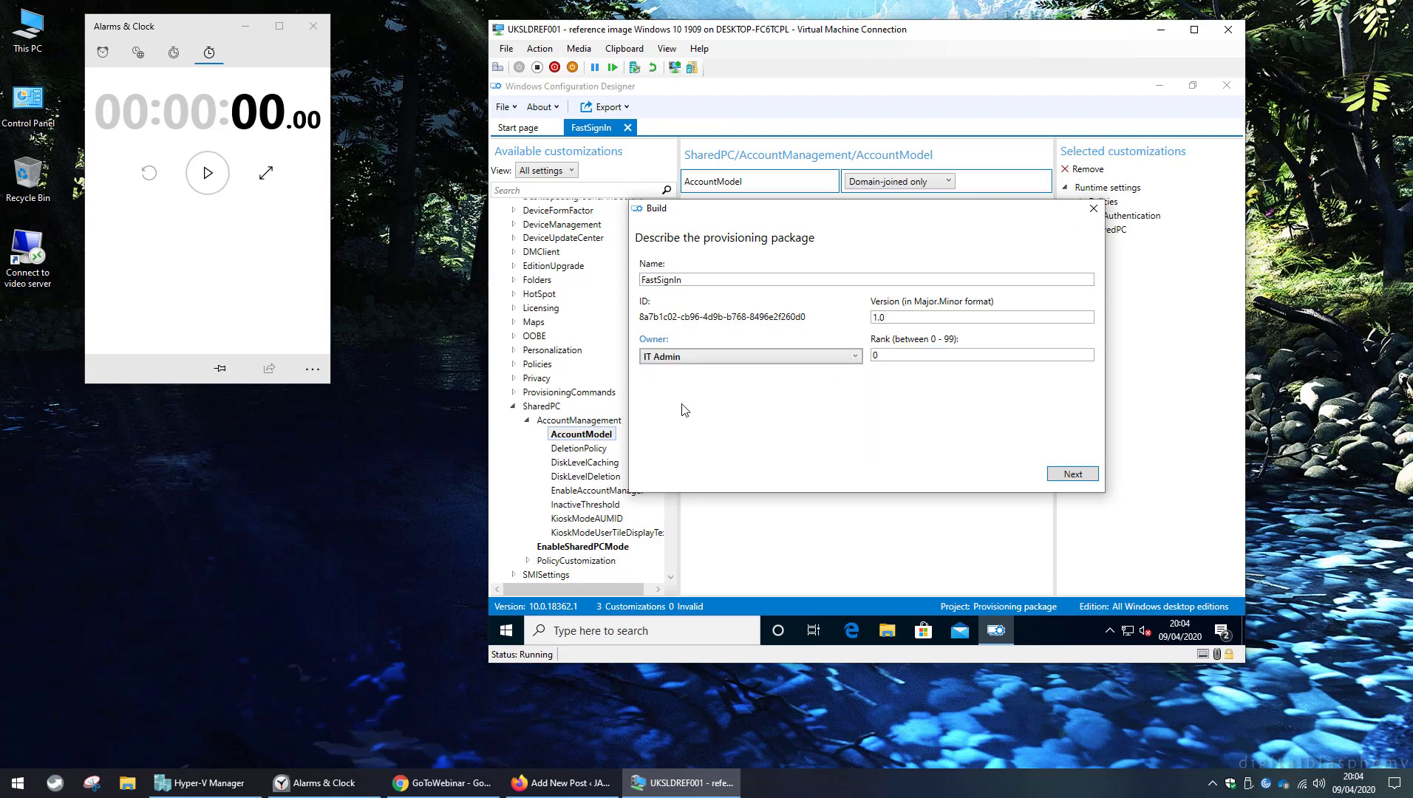
pyautogui.click(1073, 475)
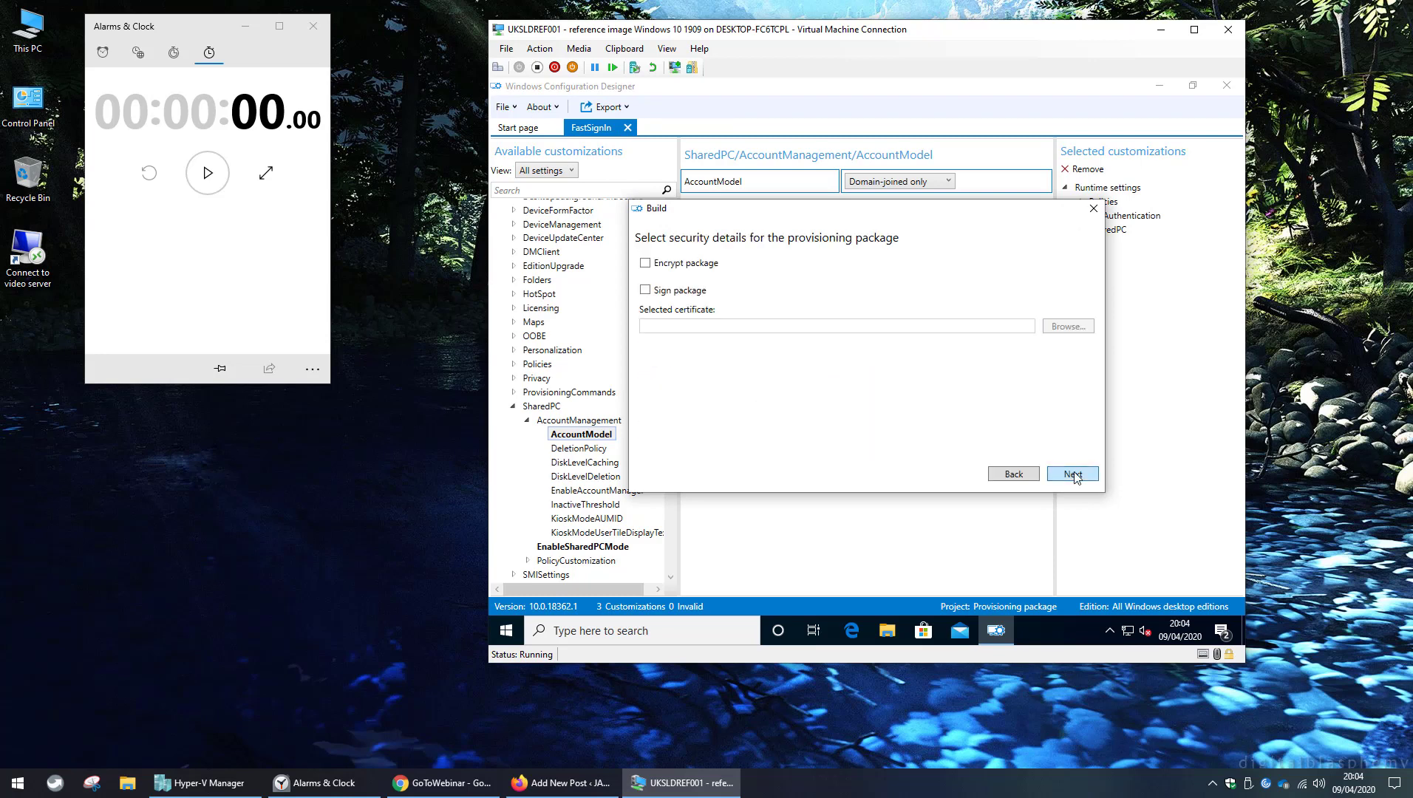
pyautogui.click(1073, 474)
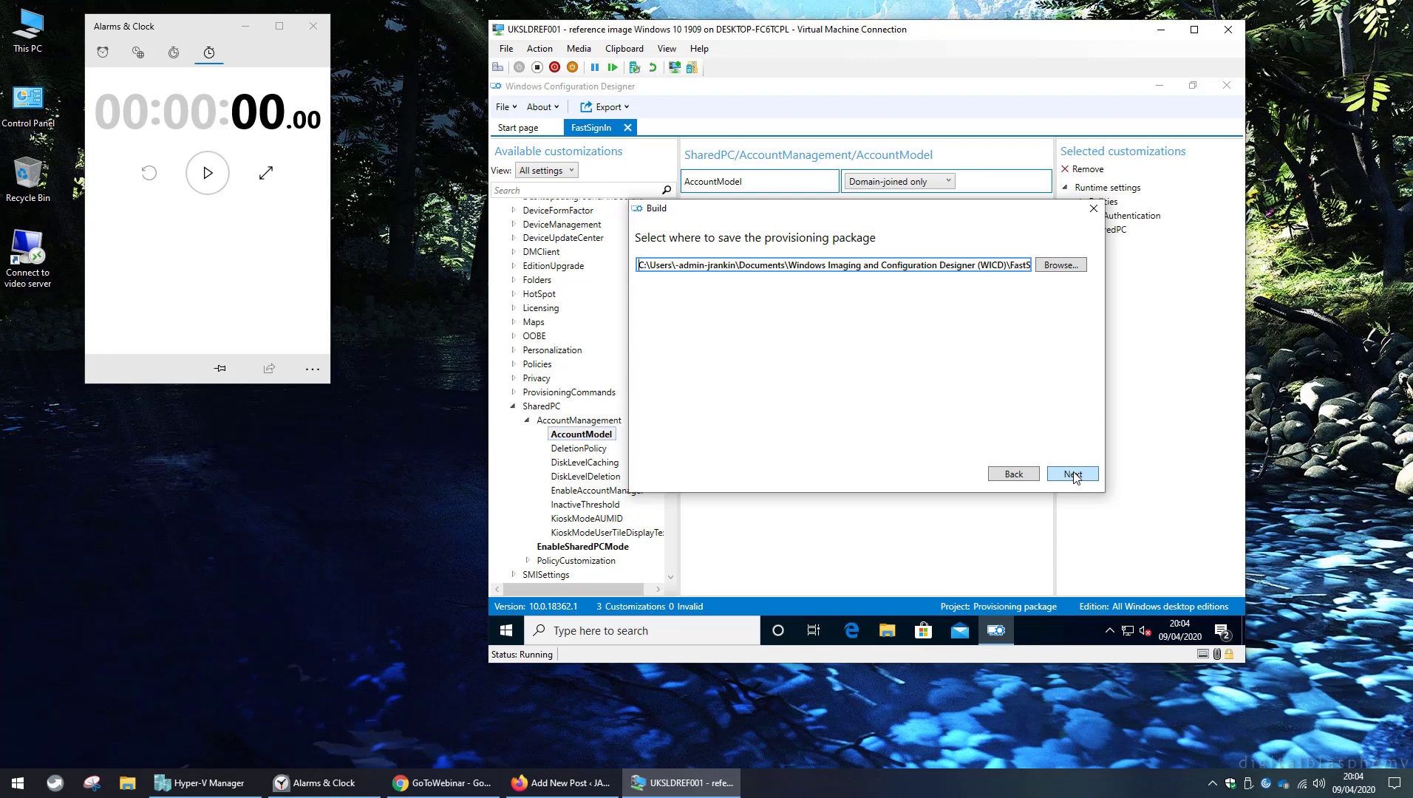
pyautogui.click(1073, 475)
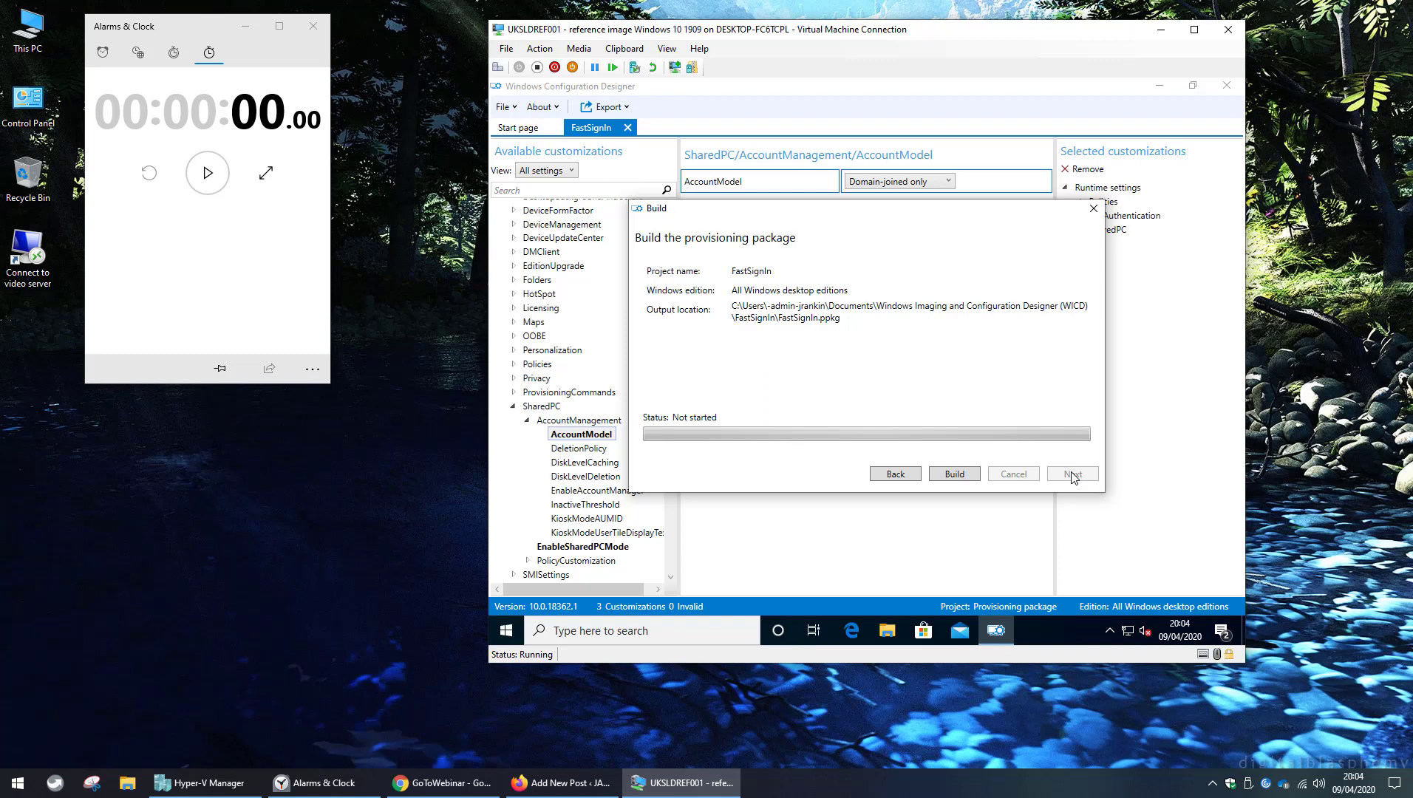
pyautogui.click(955, 475)
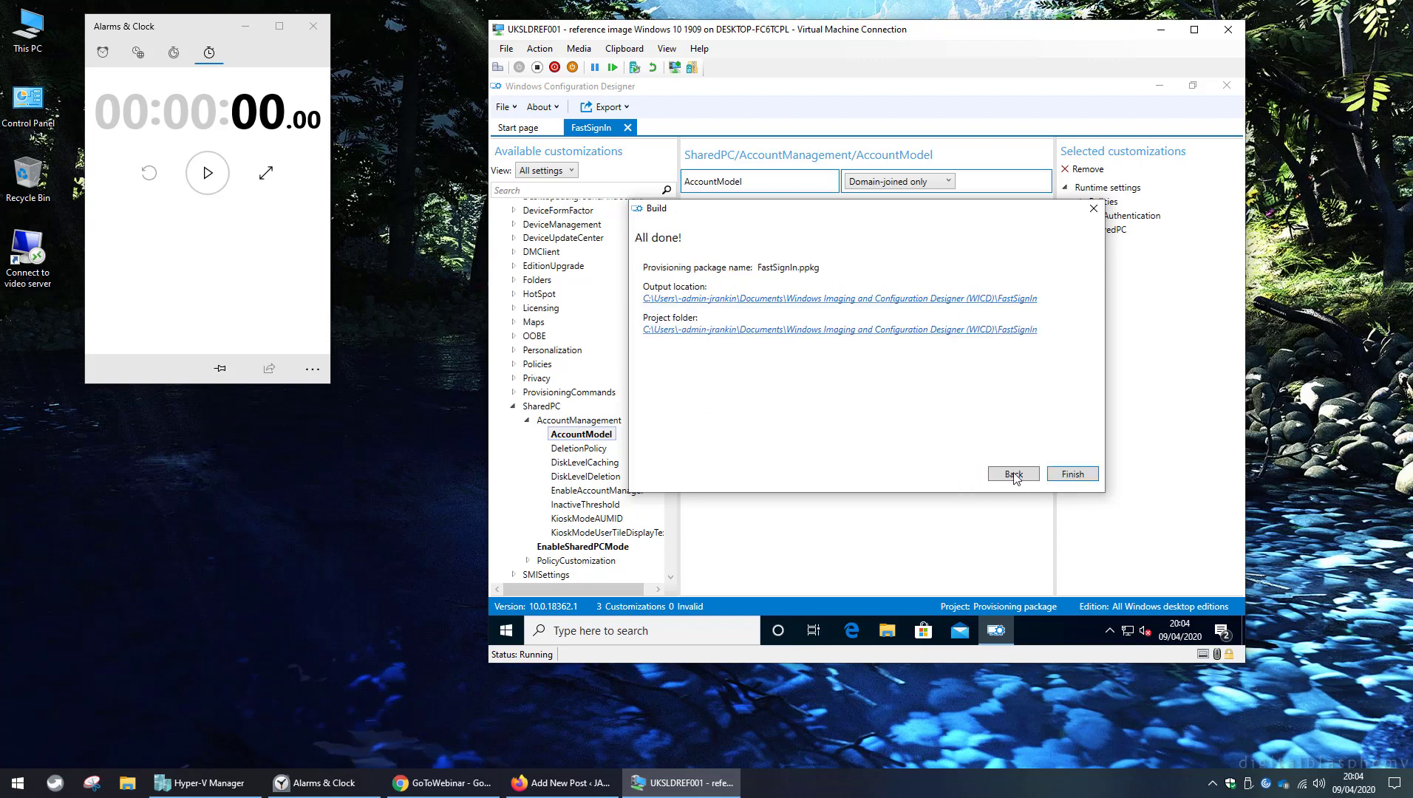
pyautogui.click(1075, 475)
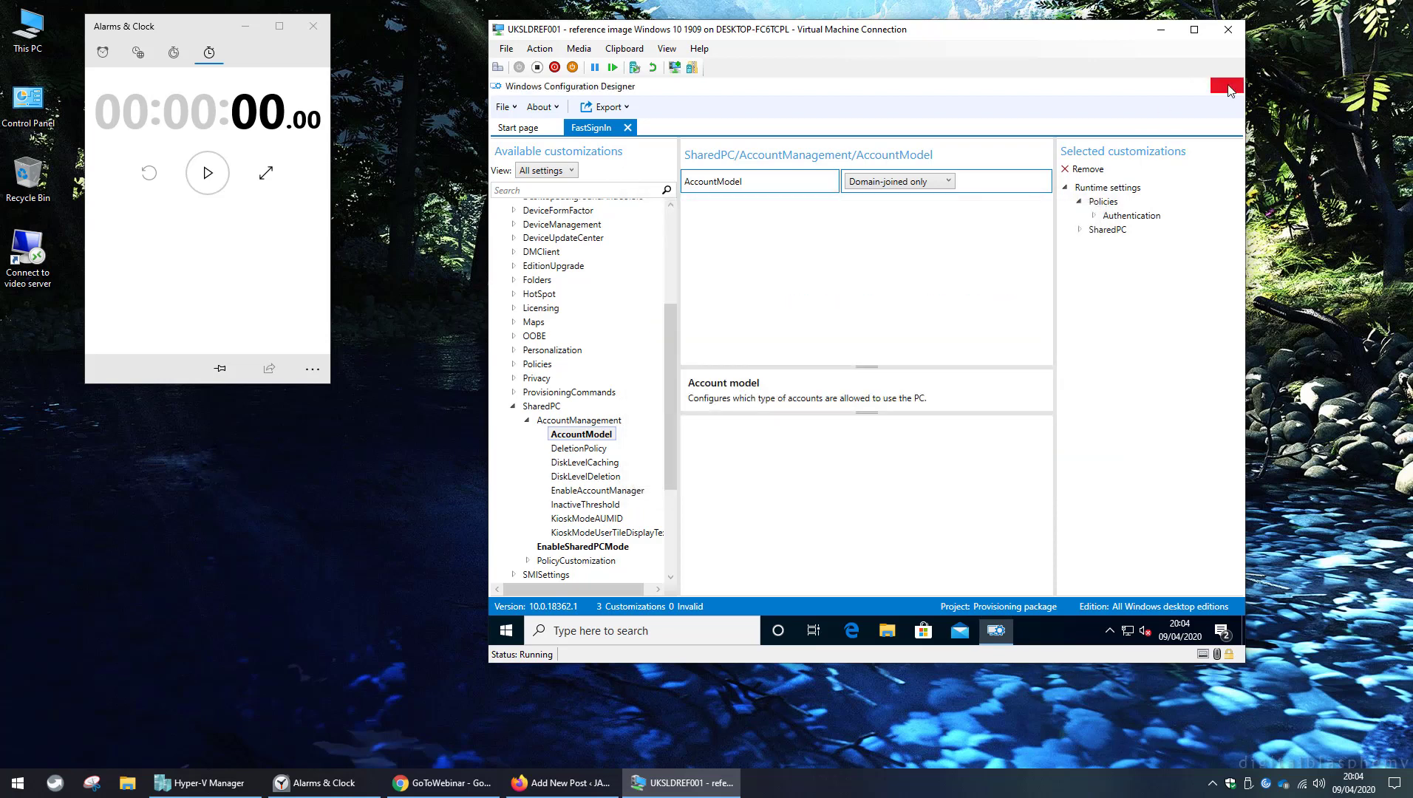
# Close the designer and firewall toast, copy the FastSignIn project folder path in File Explorer, then minimize it.
pyautogui.click(1227, 86)
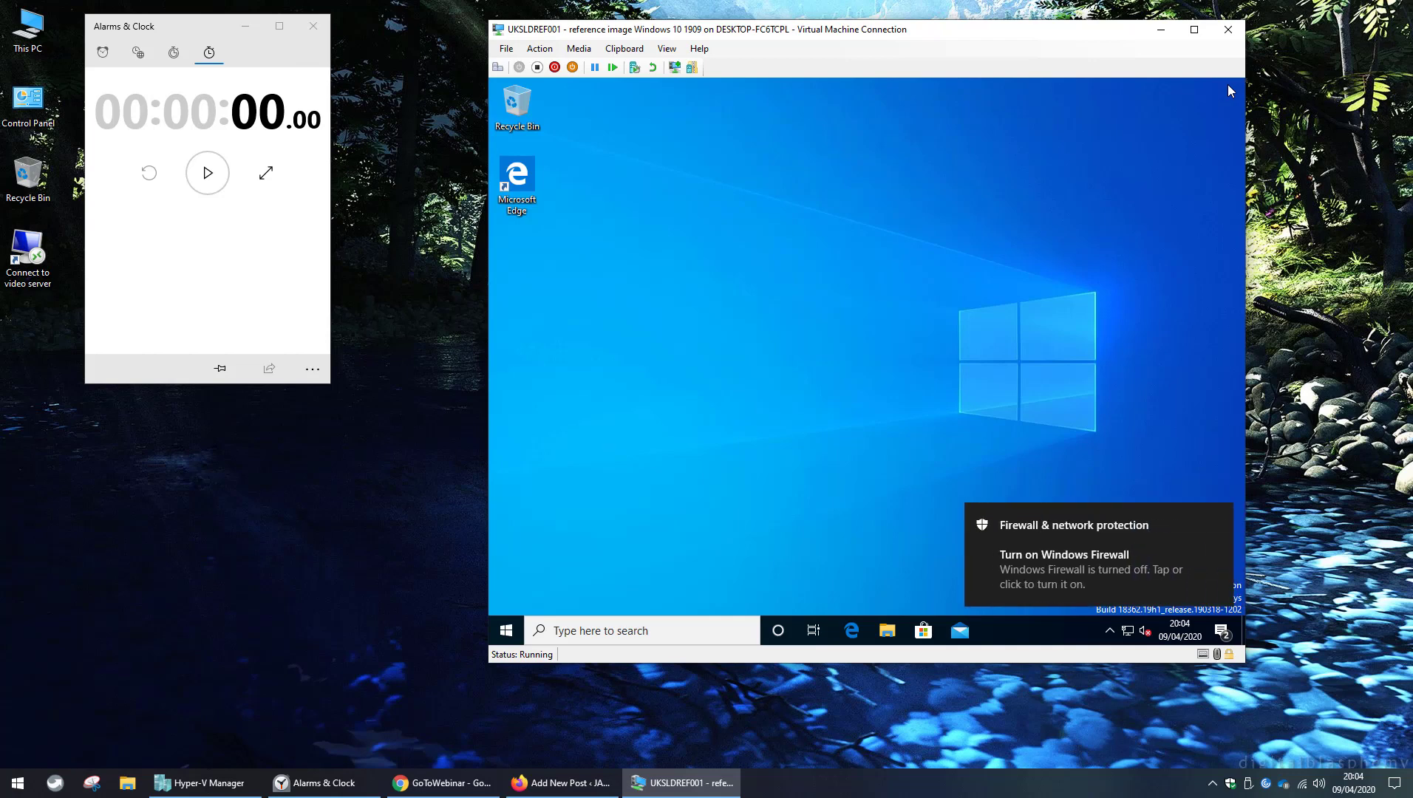
pyautogui.click(1223, 517)
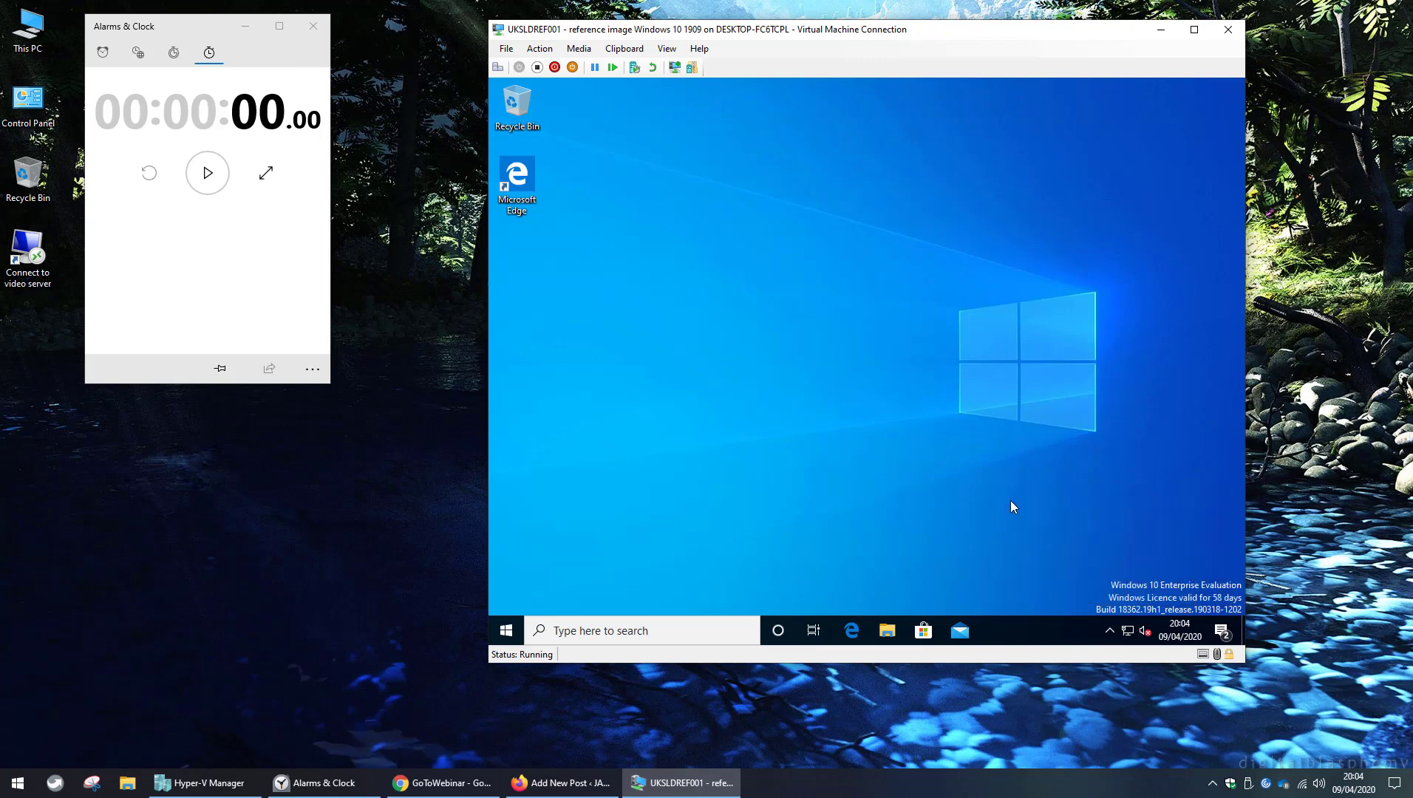
pyautogui.click(895, 631)
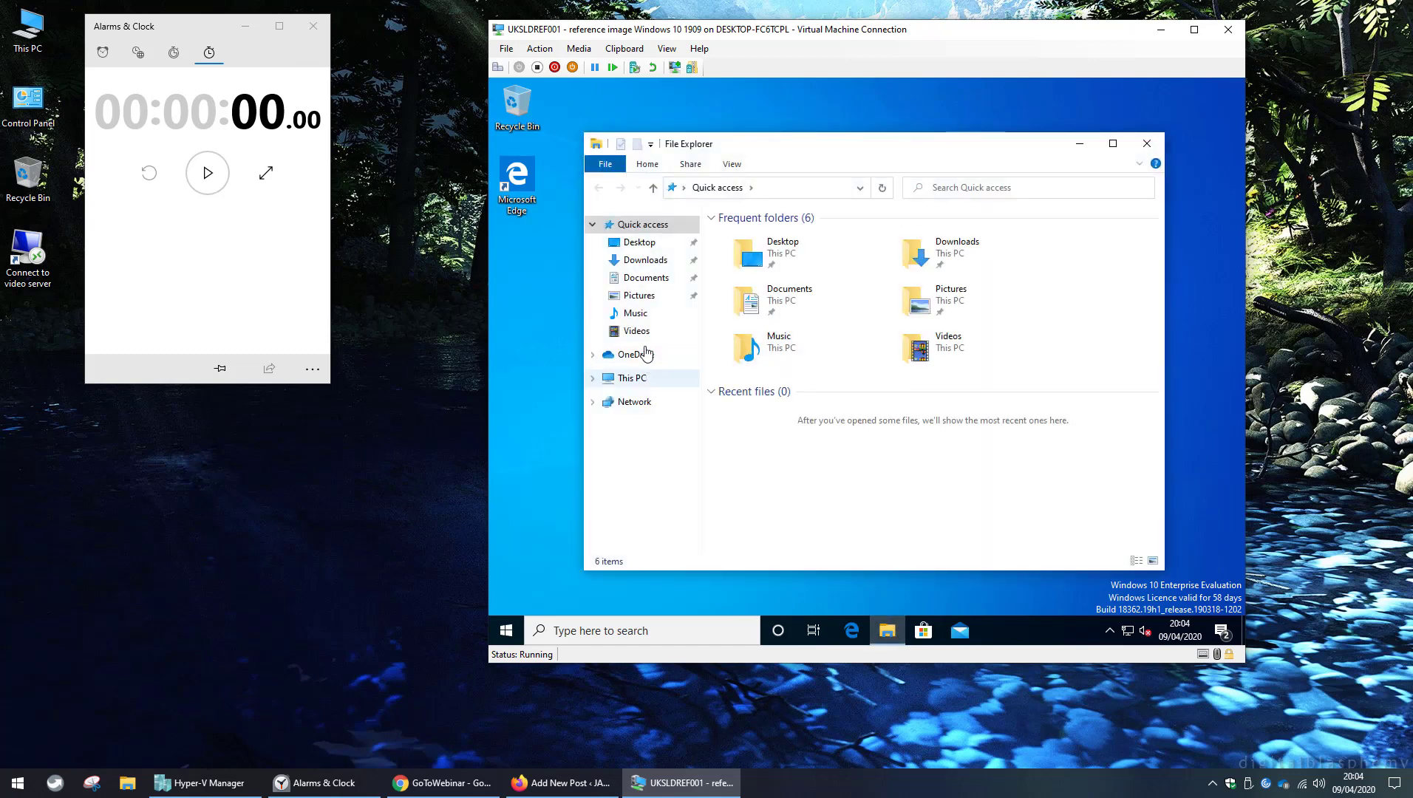
pyautogui.click(640, 278)
pyautogui.doubleClick(788, 234)
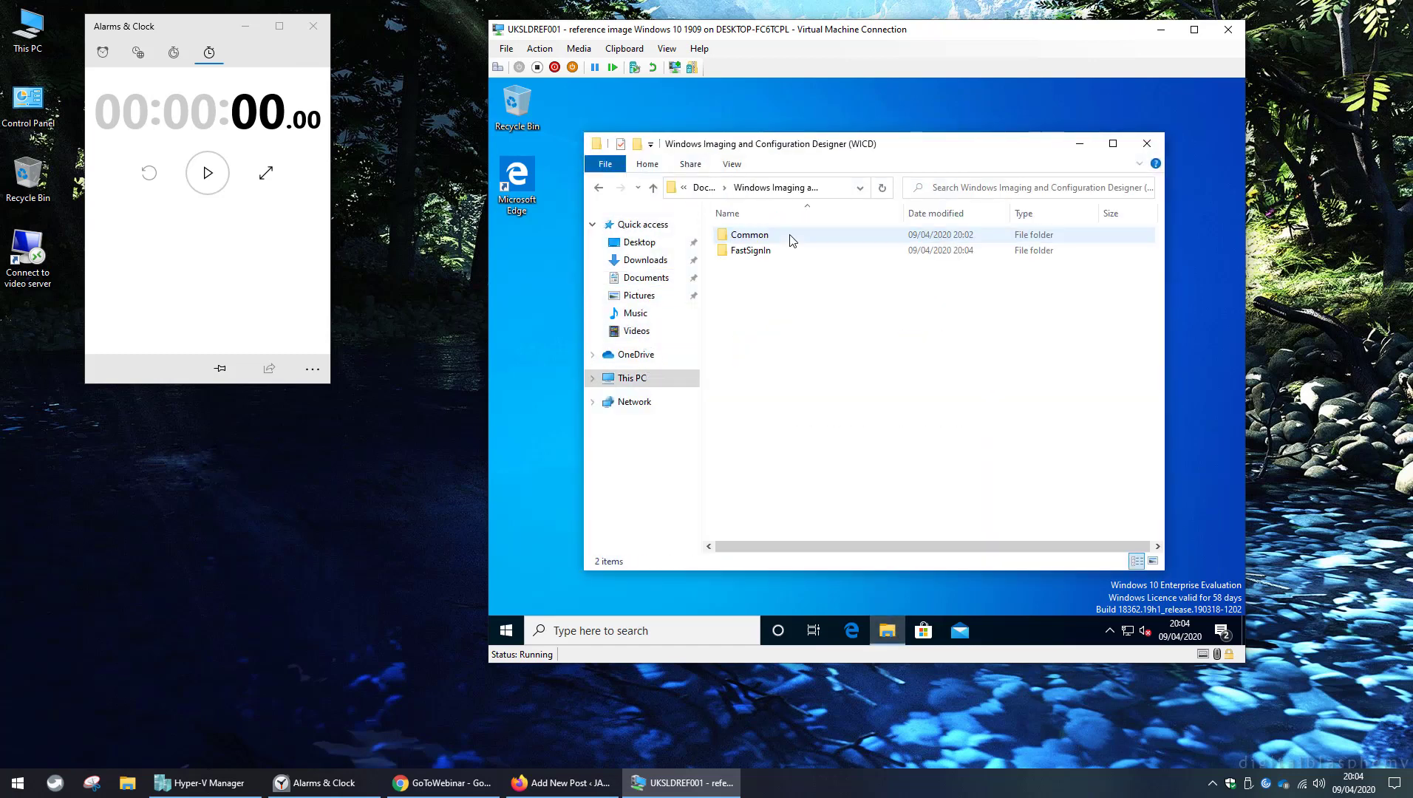
pyautogui.doubleClick(768, 250)
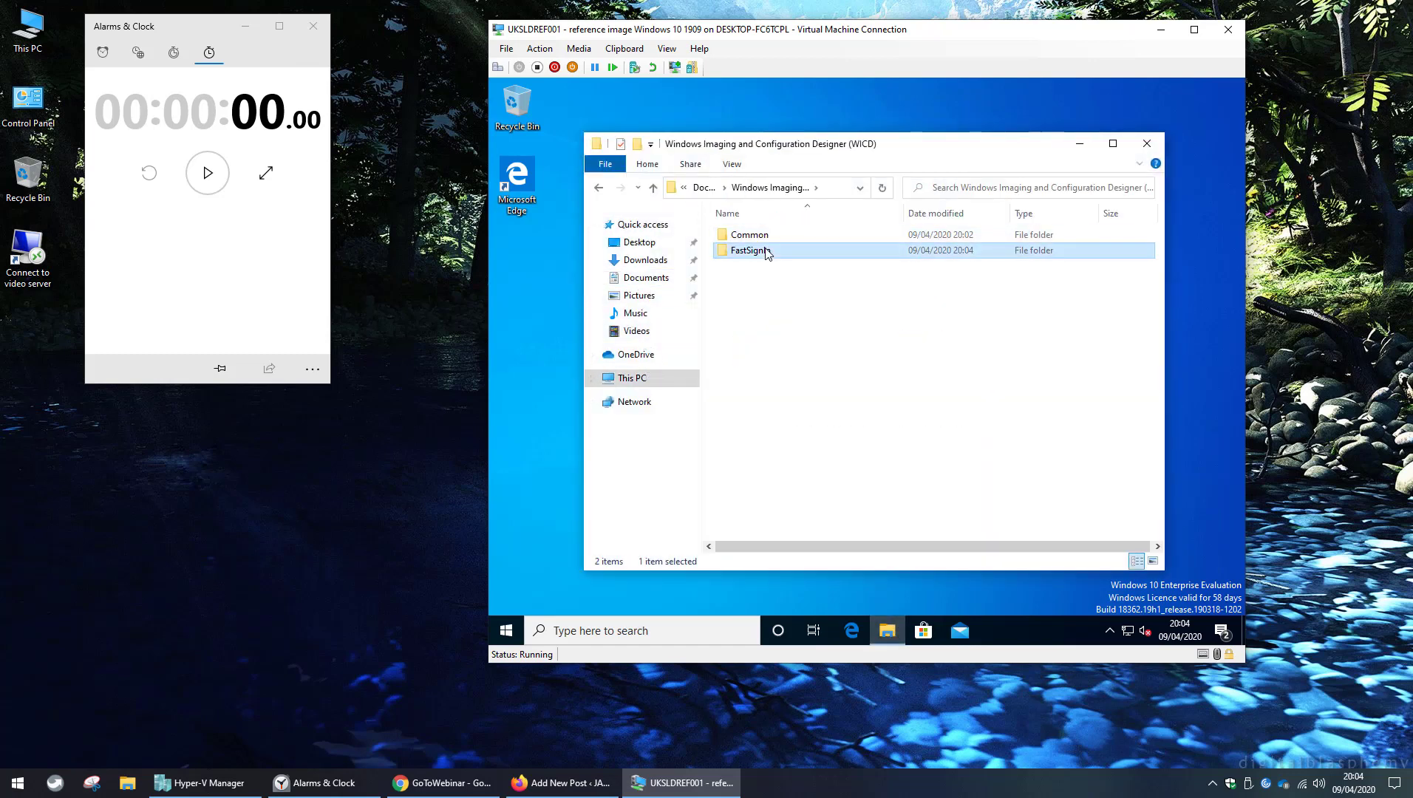
pyautogui.click(840, 193)
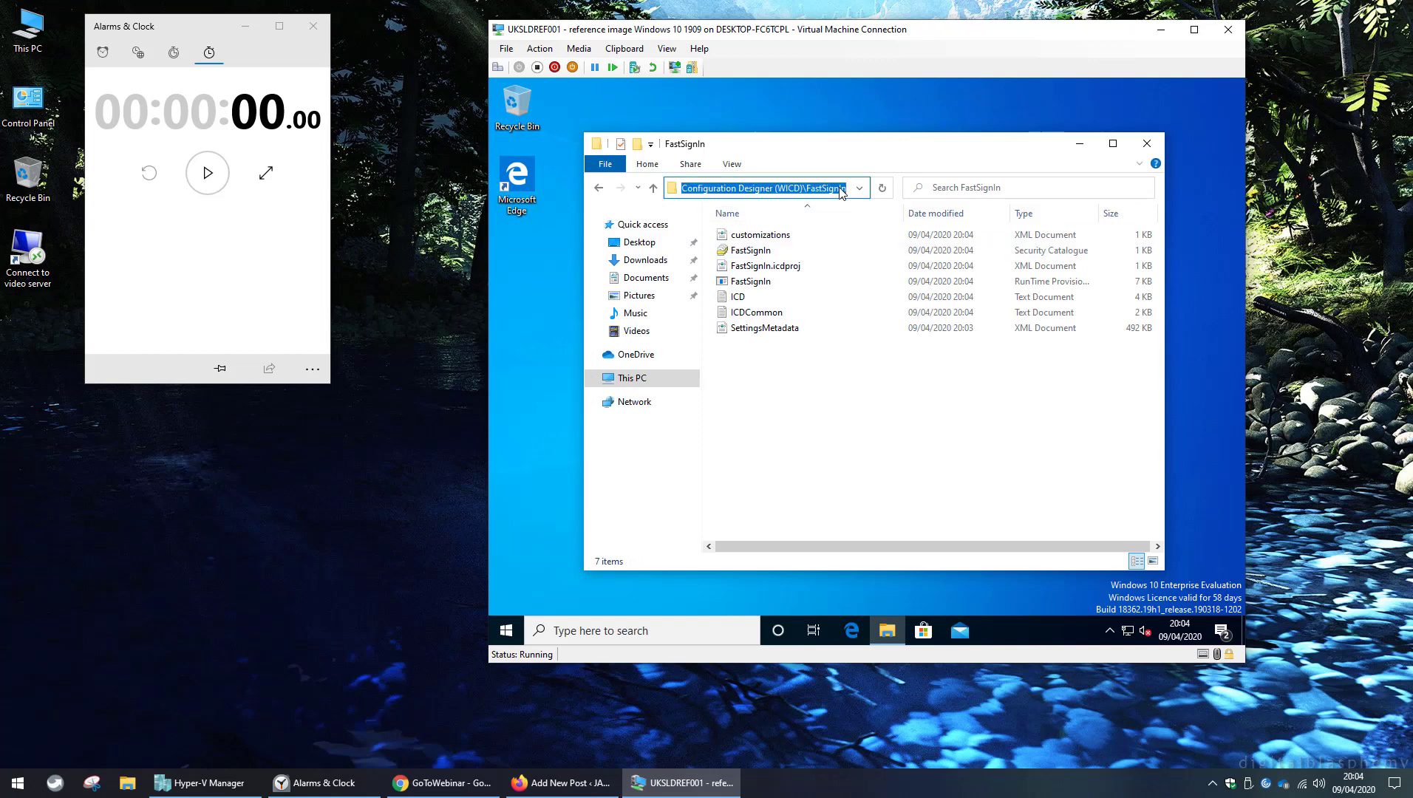
pyautogui.click(1080, 144)
# Launch Windows PowerShell as administrator.
pyautogui.click(506, 631)
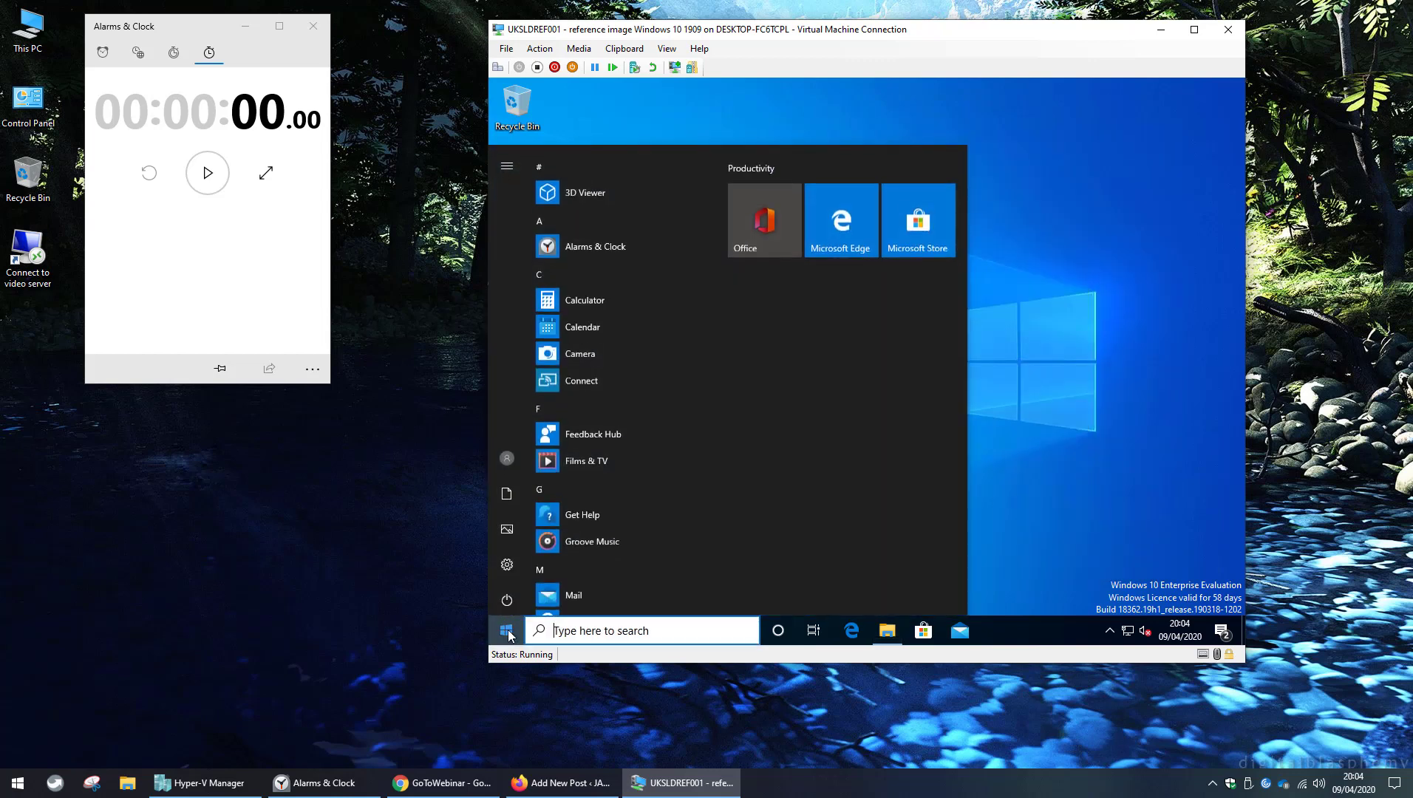
pyautogui.write('powershell.exe')
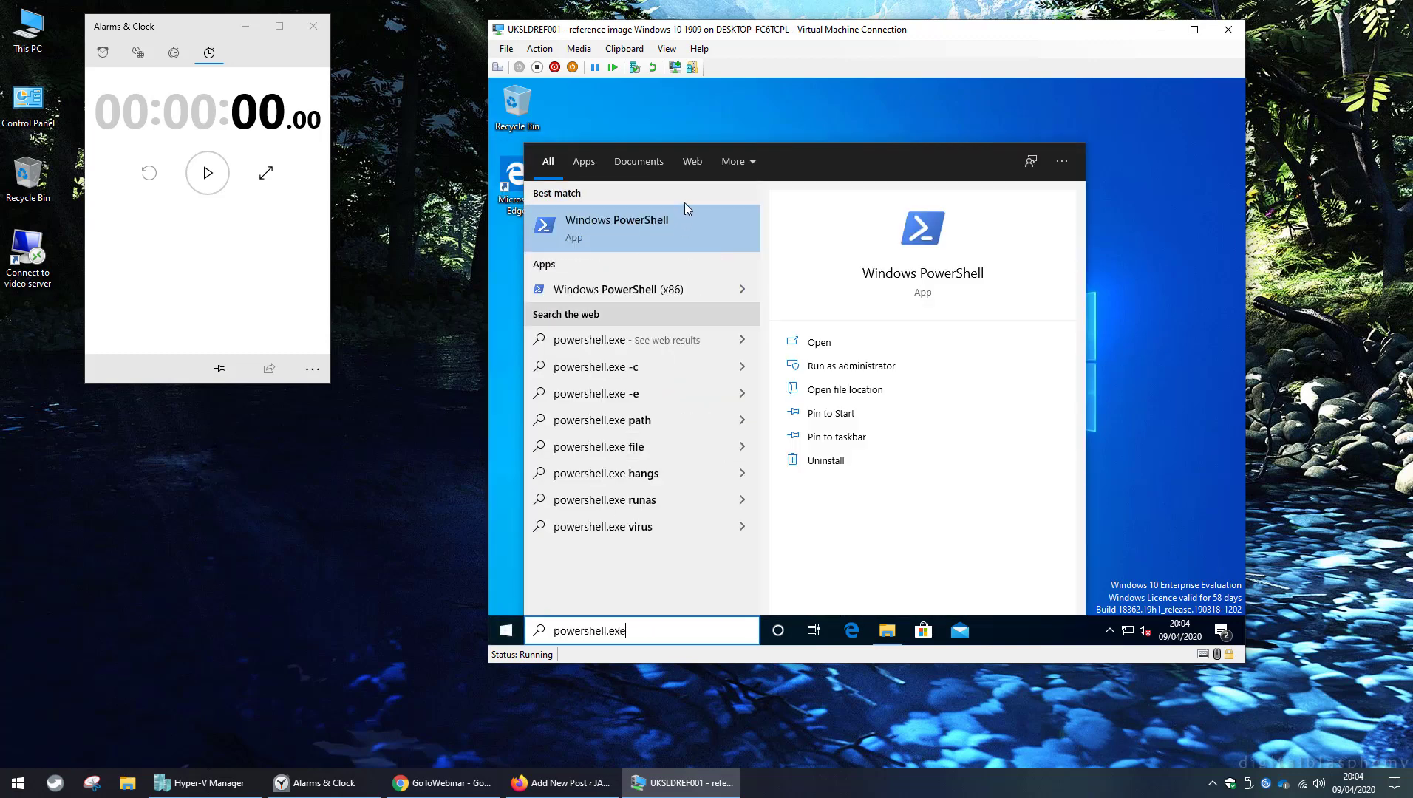
pyautogui.rightClick(653, 231)
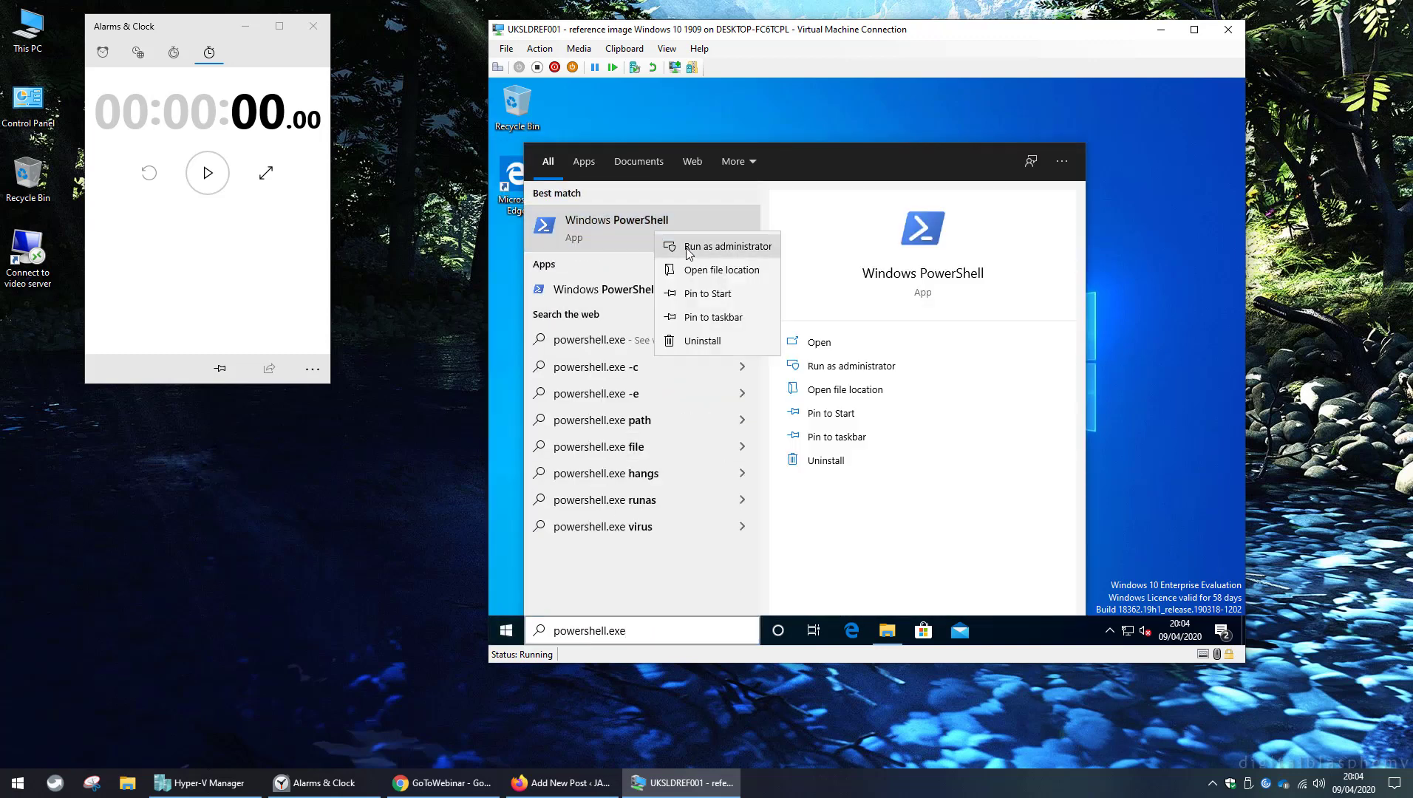
pyautogui.click(695, 247)
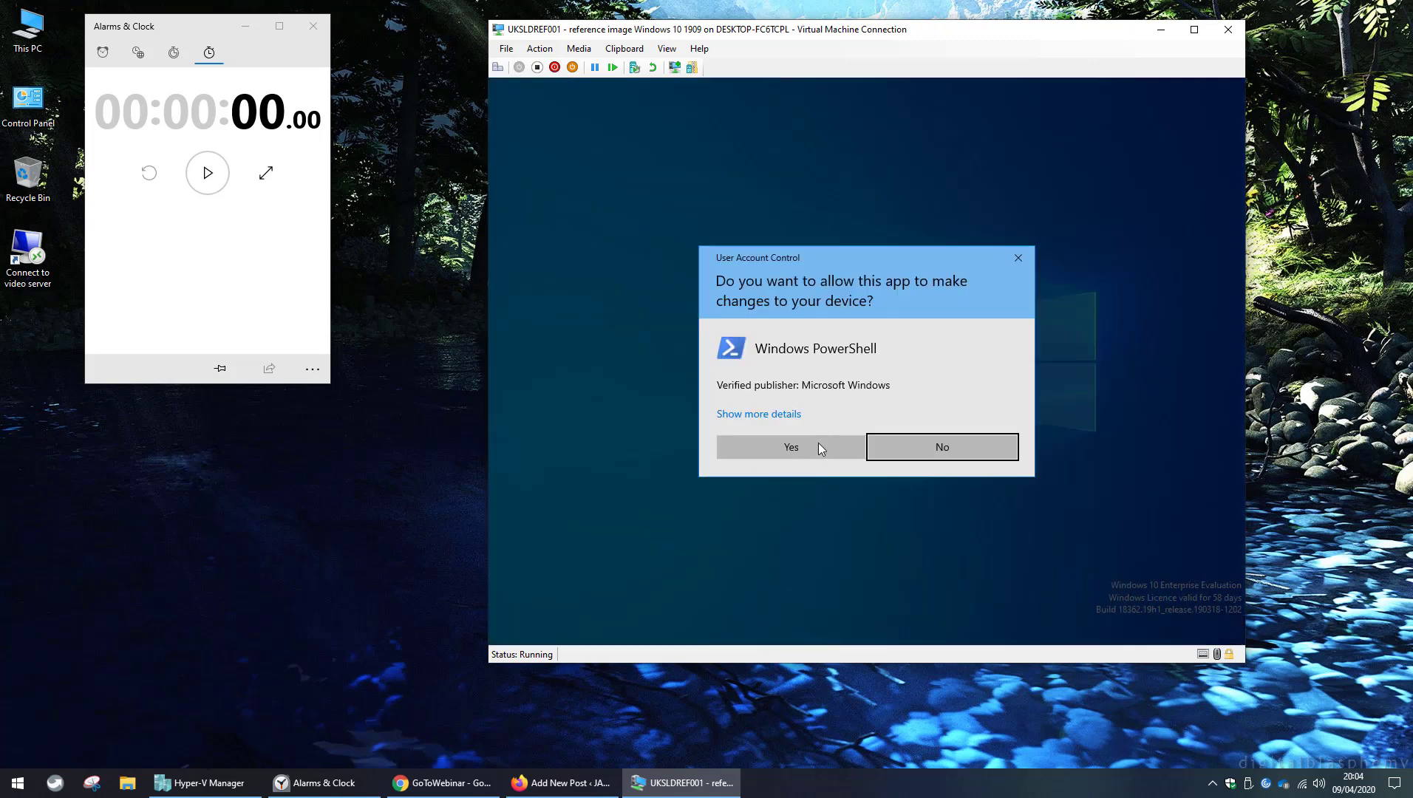
pyautogui.click(818, 444)
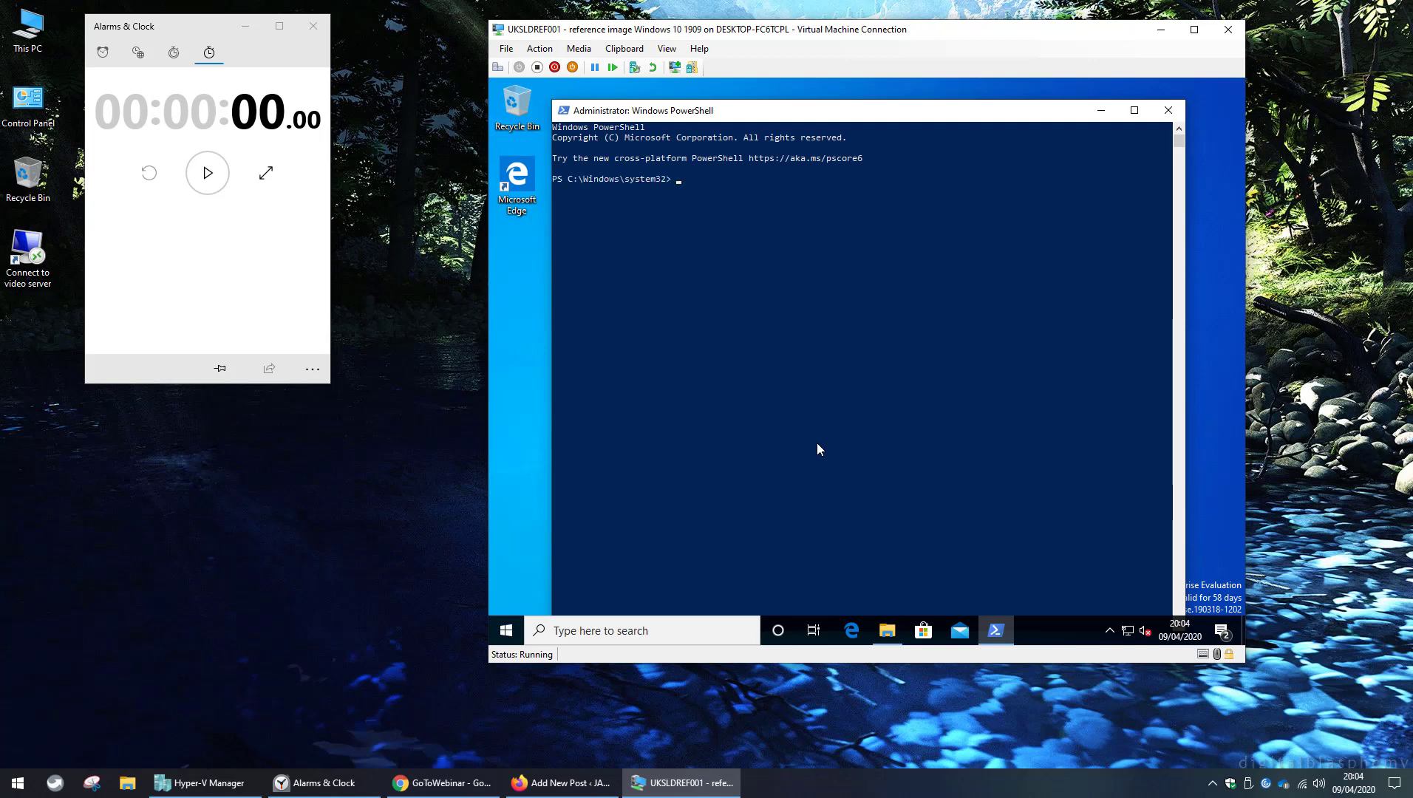
# Install FastSignIn.ppkg quietly with Install-ProvisioningPackage, then open System Properties with sysdm.cpl.
pyautogui.write('Install-ProvisioningPackag')
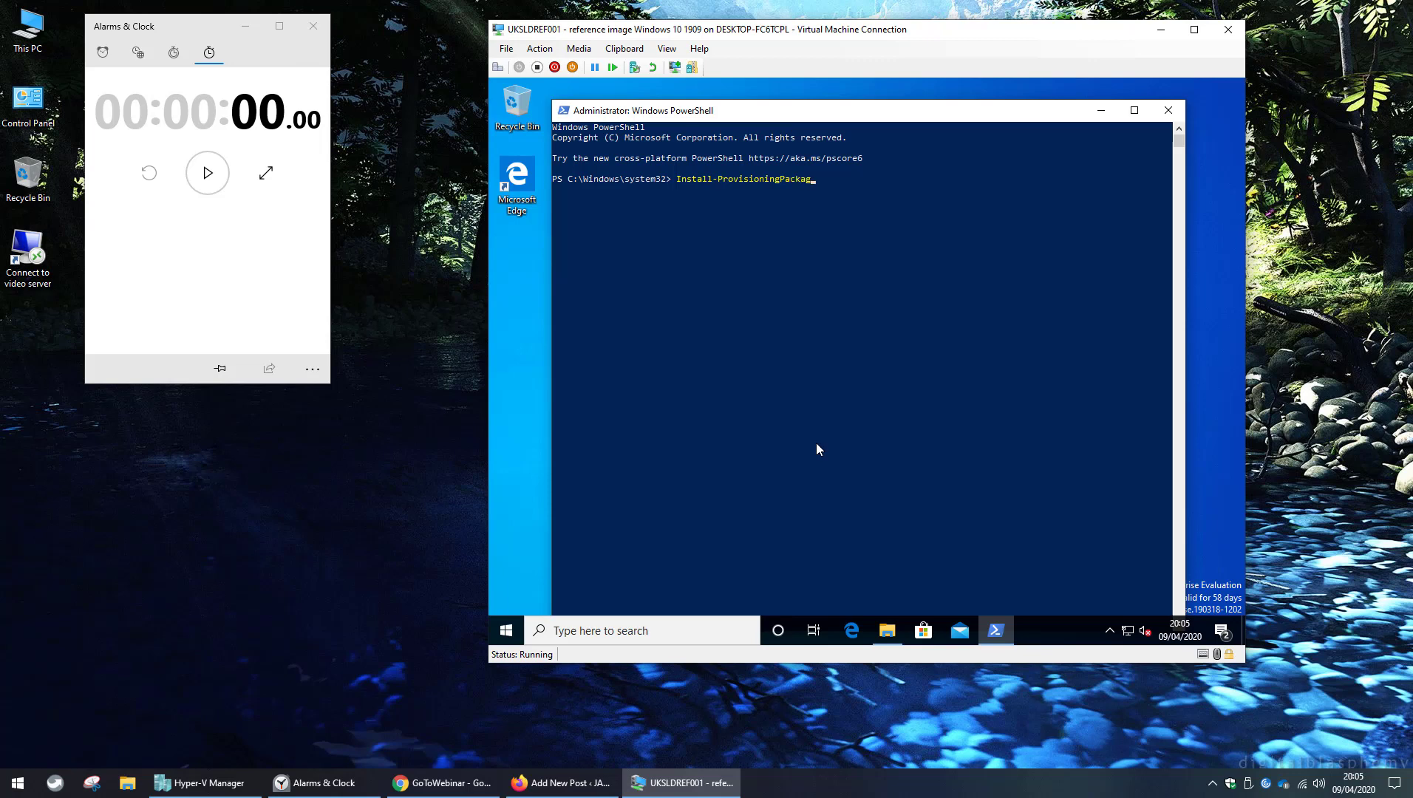
pyautogui.write('e -PackagePath "')
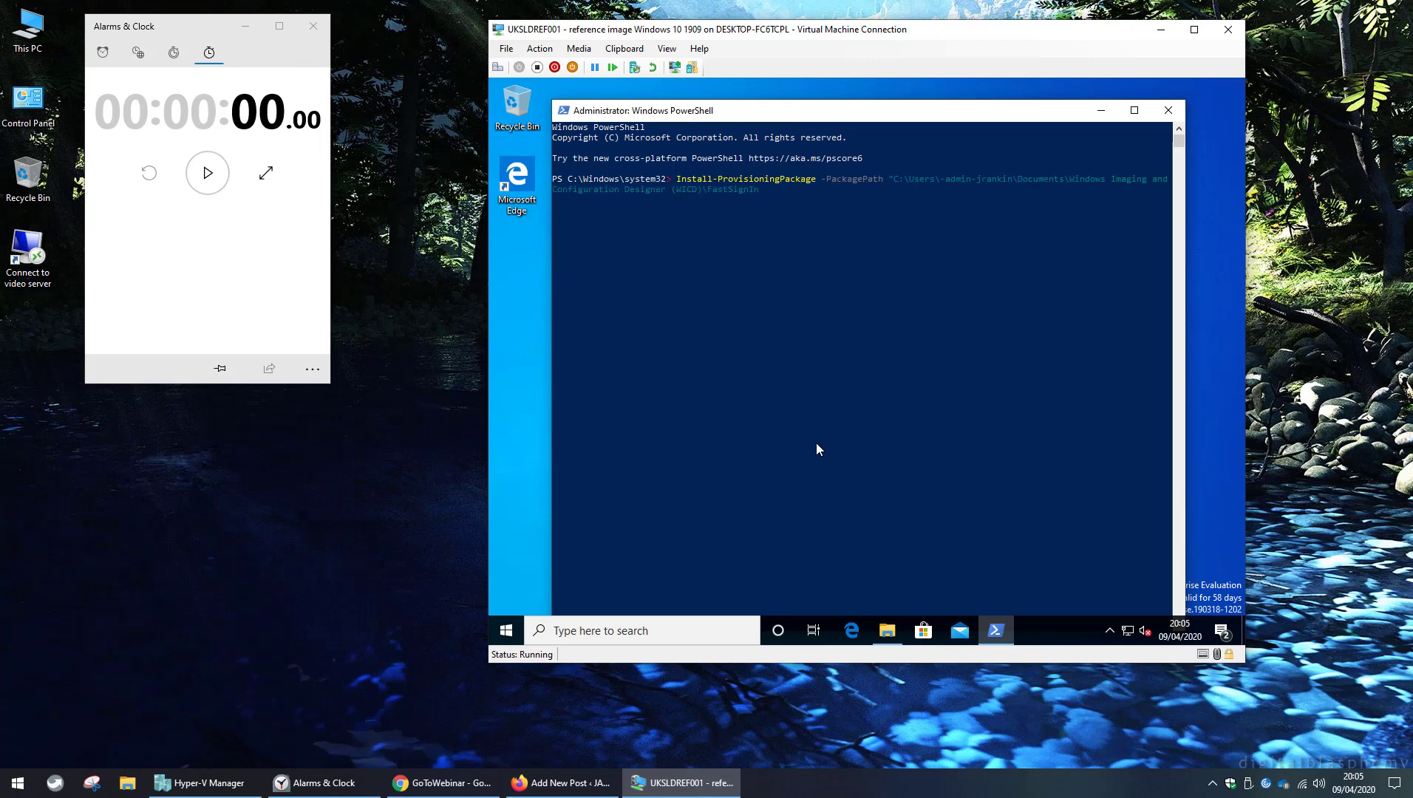
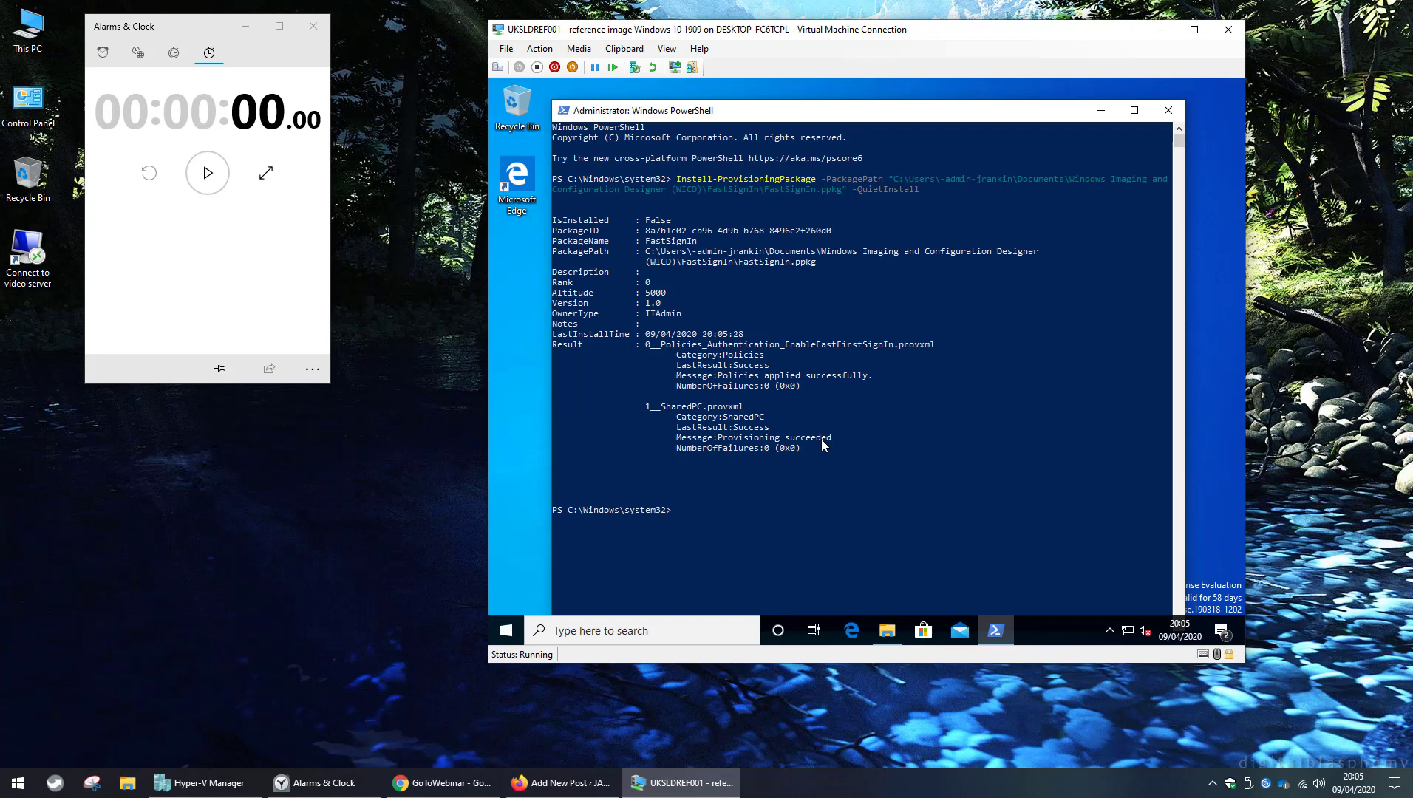
pyautogui.write('sysdm.cpl')
pyautogui.press('Return')
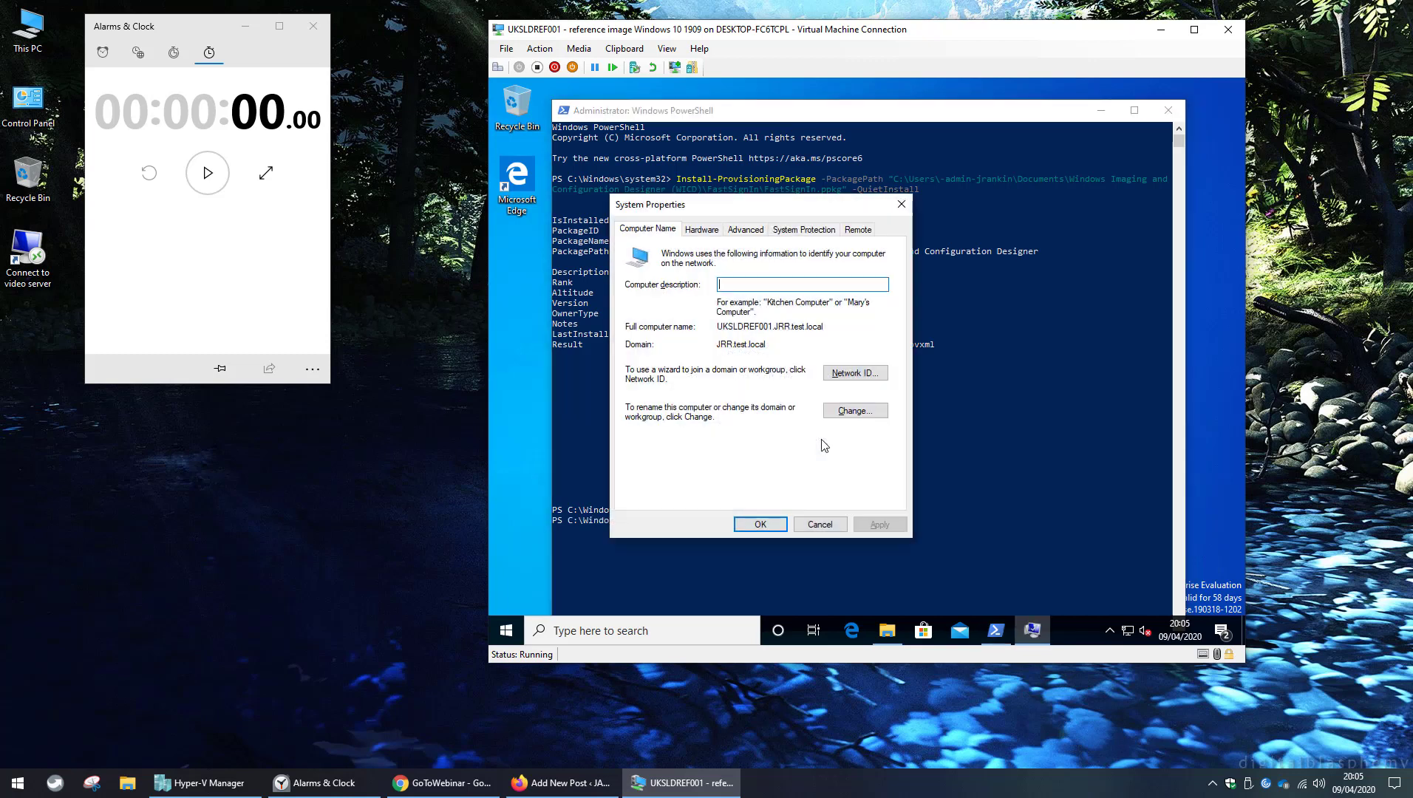
# Delete the domain user's 58.6 MB profile under Advanced > User Profiles, then close System Properties.
pyautogui.click(744, 230)
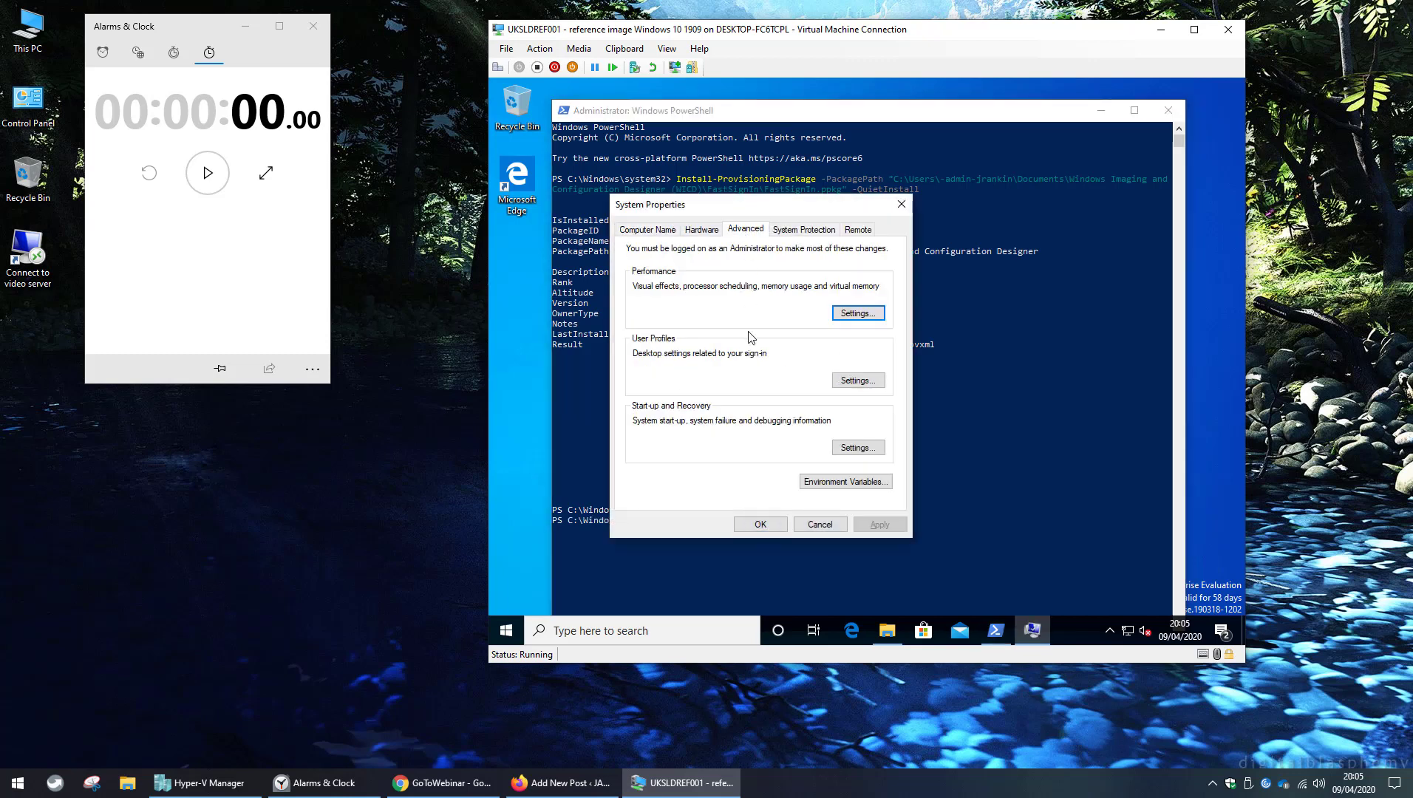
pyautogui.click(841, 378)
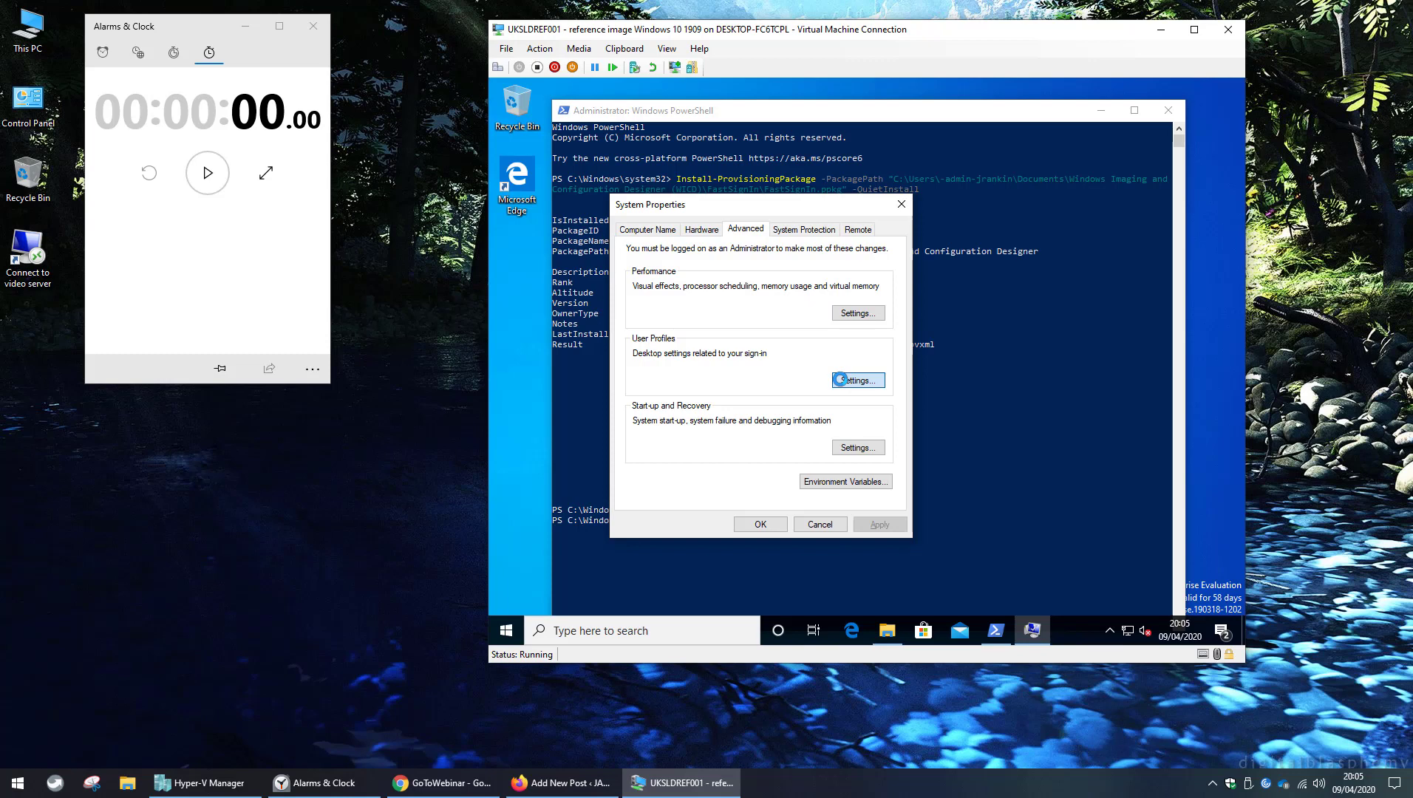
pyautogui.click(649, 385)
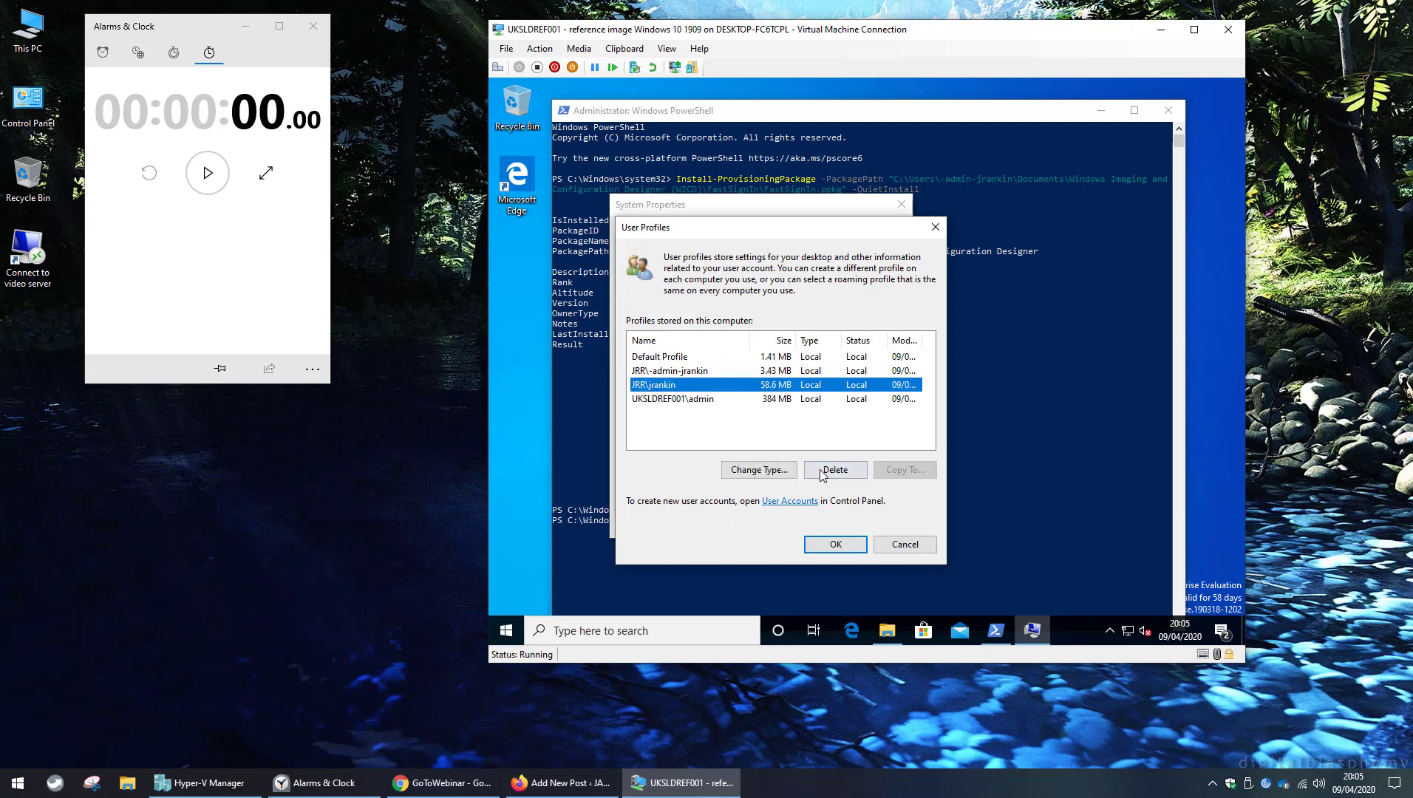
pyautogui.click(822, 474)
pyautogui.click(902, 409)
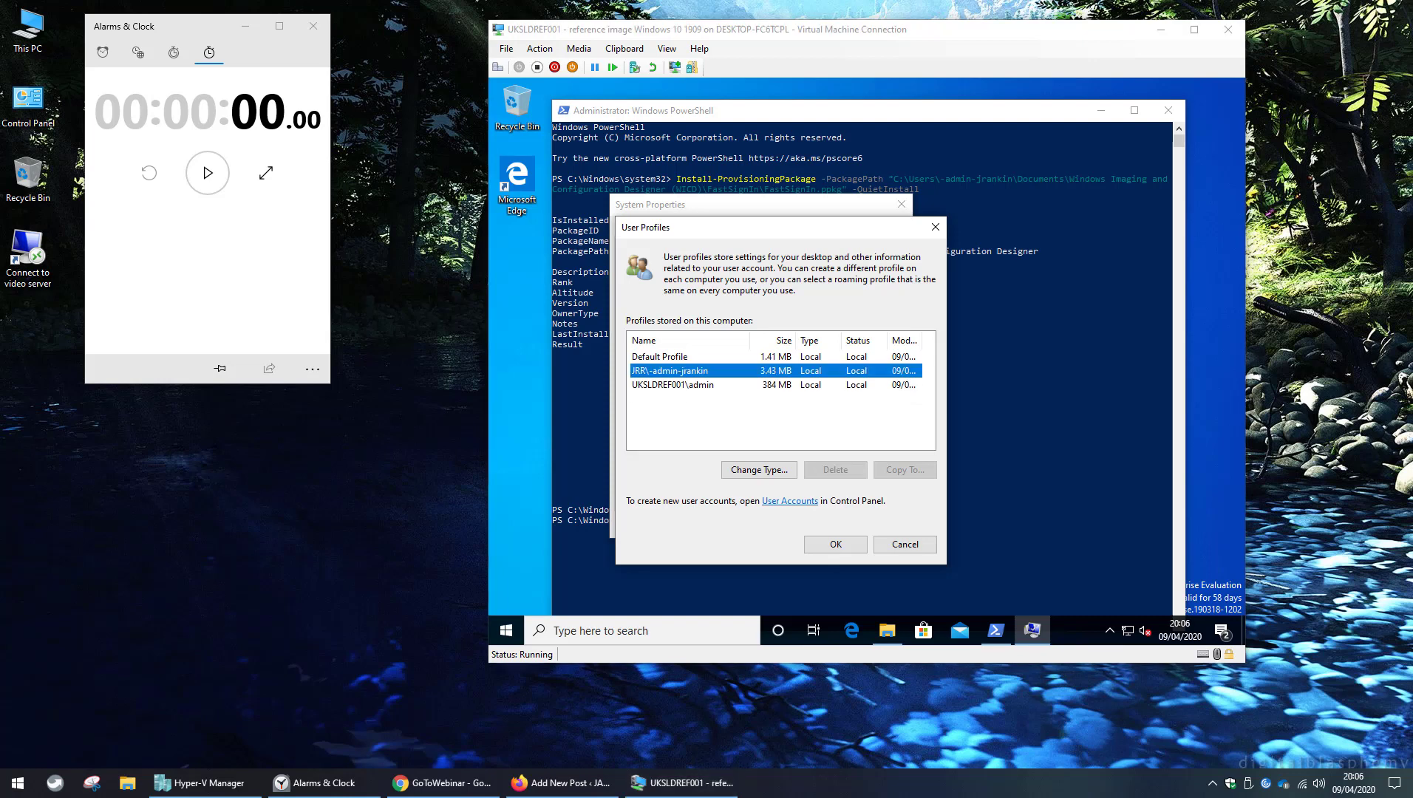
pyautogui.click(836, 545)
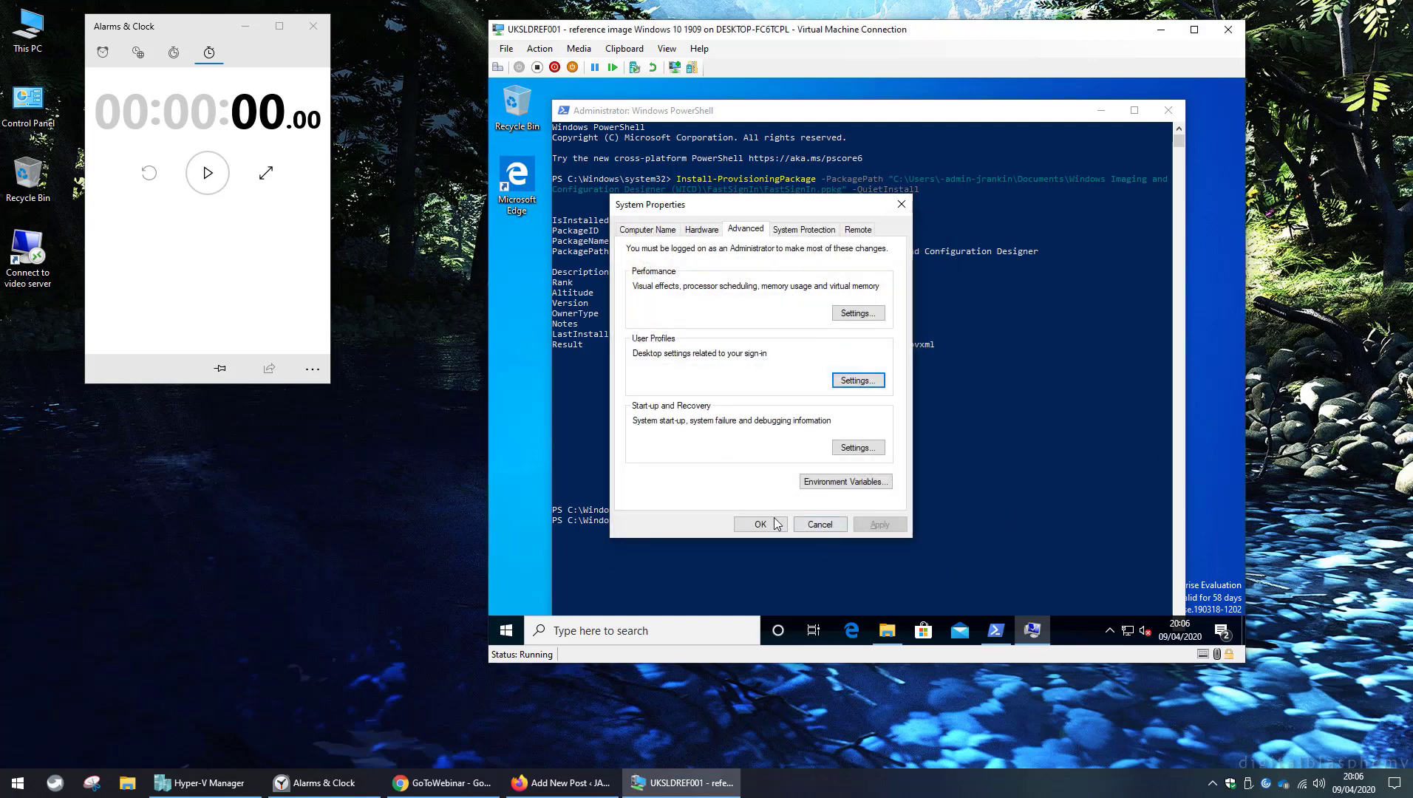
pyautogui.click(769, 526)
pyautogui.click(834, 468)
# Sign out of the VM with logoff and bring up the Ctrl+Alt+Delete sign-in prompt.
pyautogui.write('logoff')
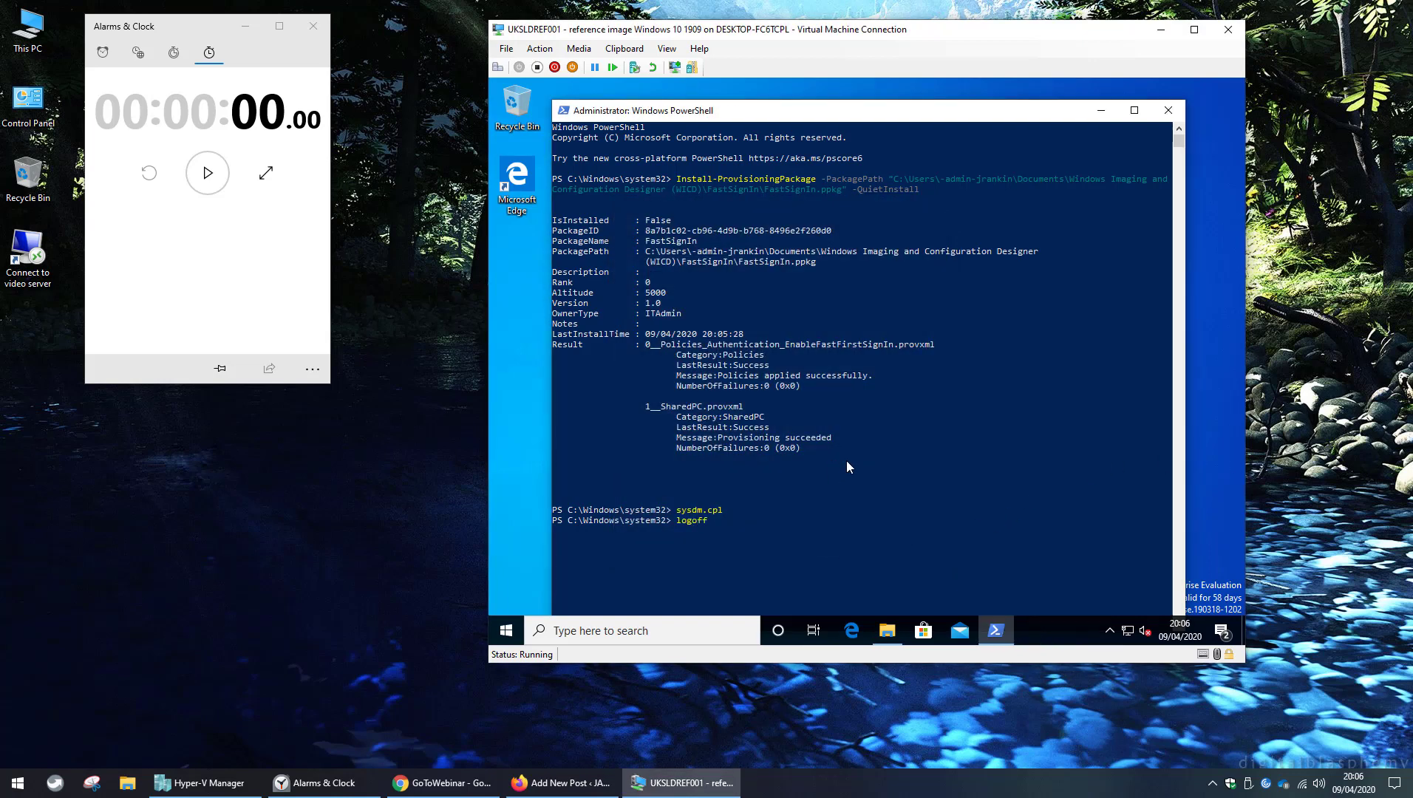
pyautogui.press('Return')
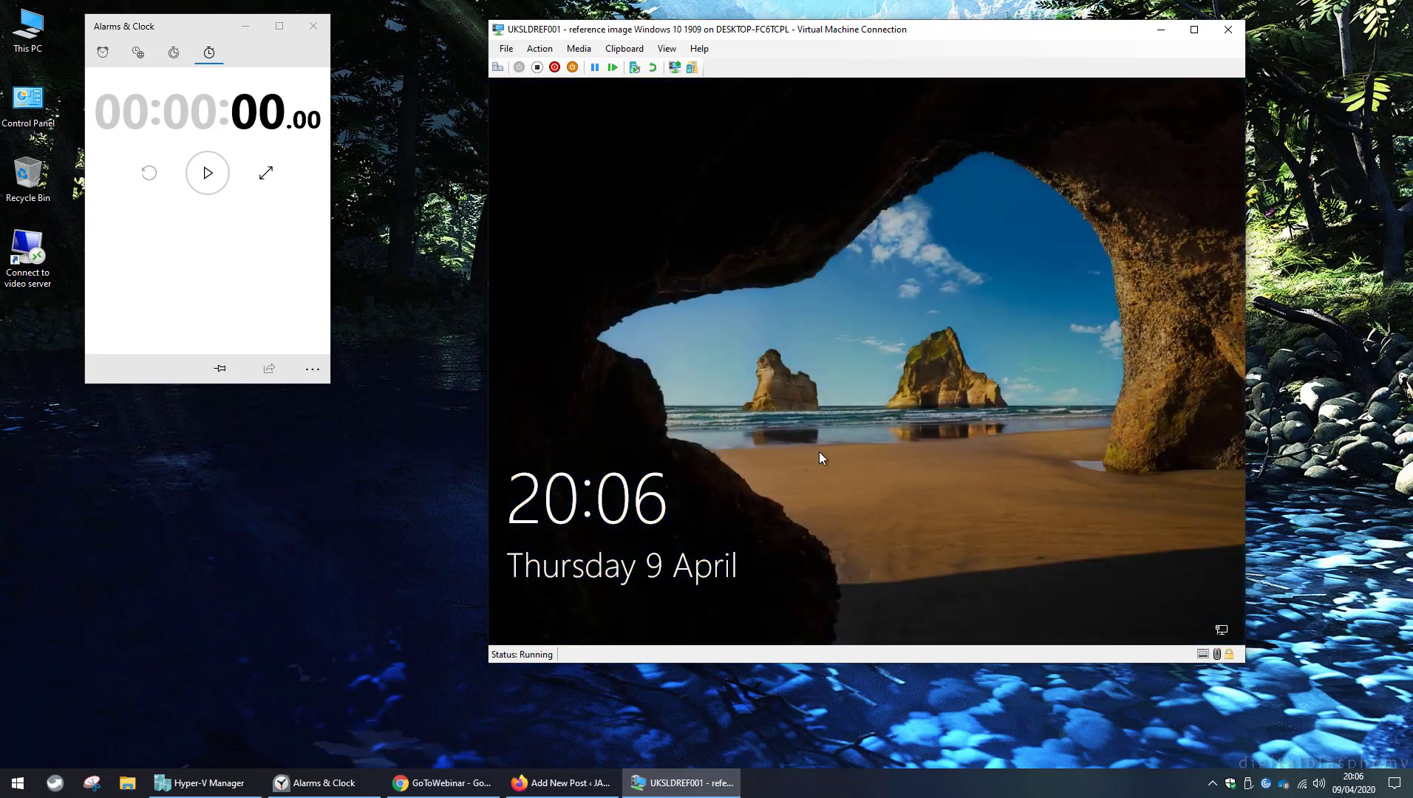
pyautogui.click(497, 67)
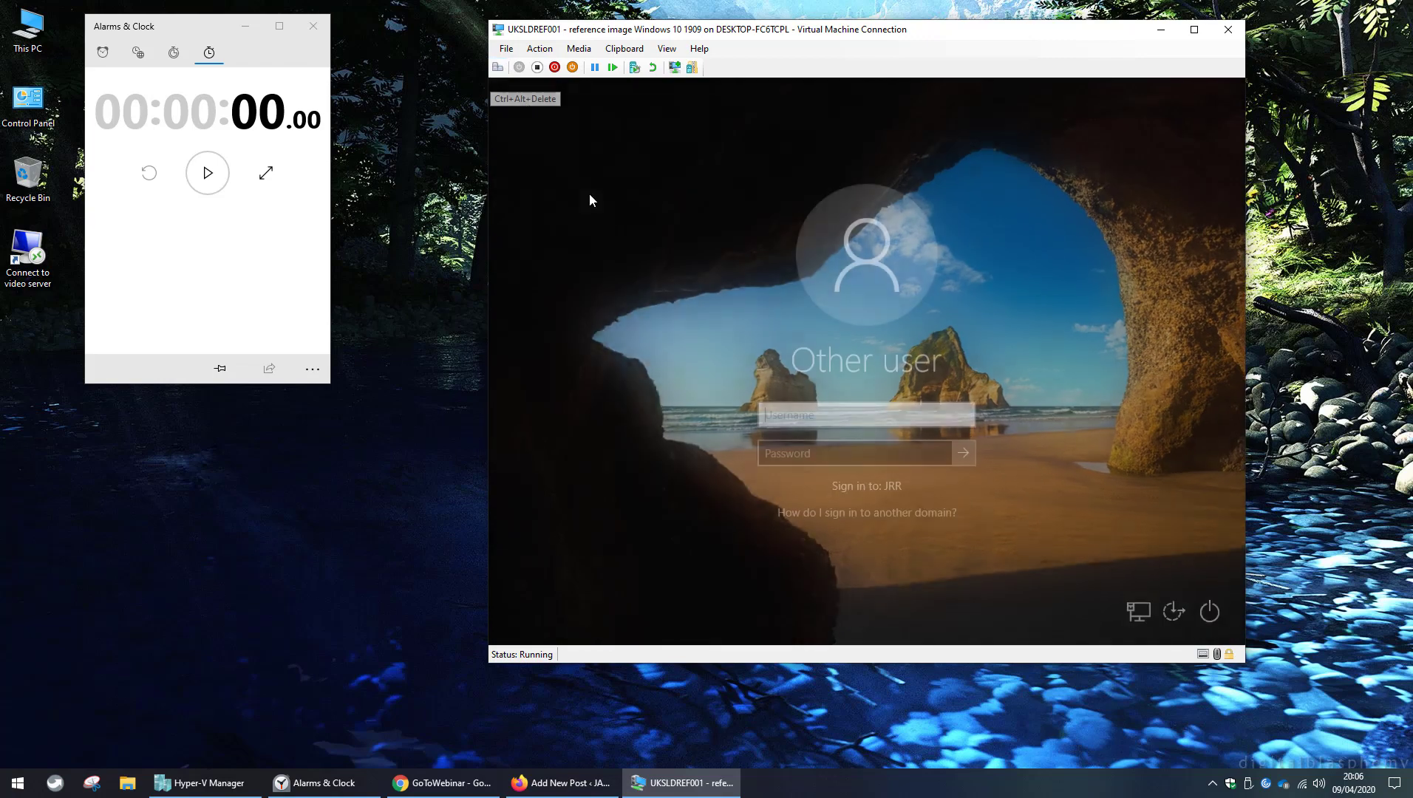
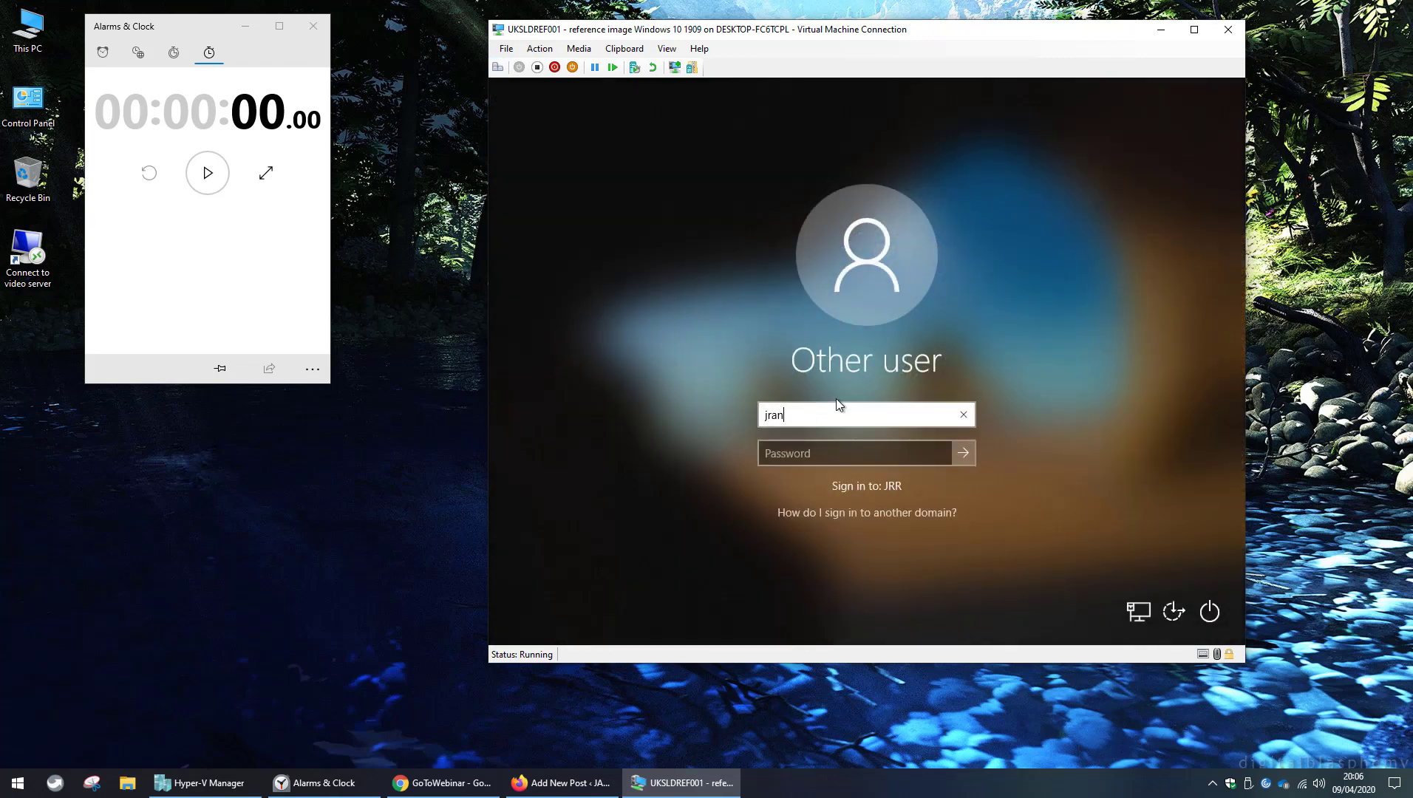
# Sign in with the domain user's username and password and start the stopwatch.
pyautogui.press('Tab')
pyautogui.write('*******')
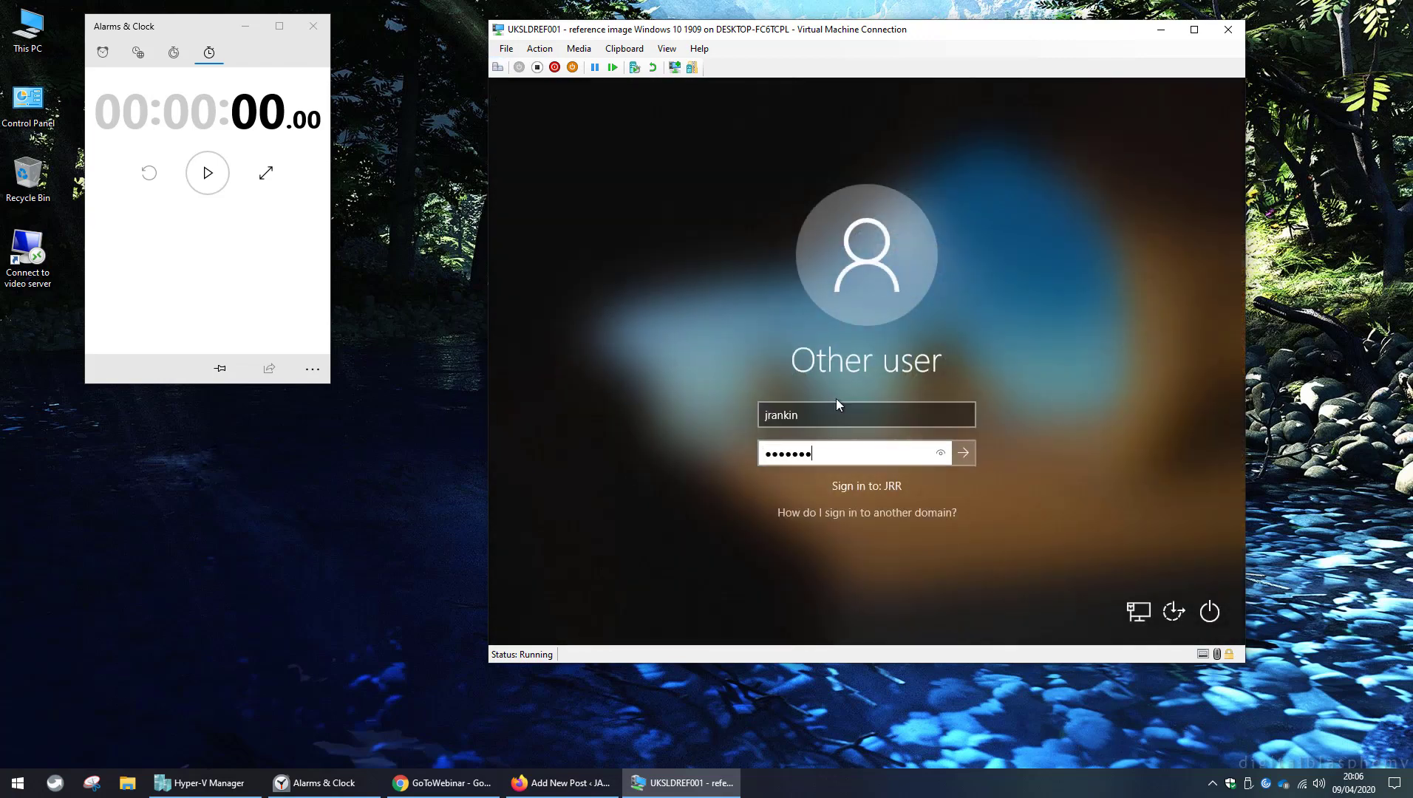
pyautogui.write('***')
pyautogui.press('Return')
pyautogui.click(218, 179)
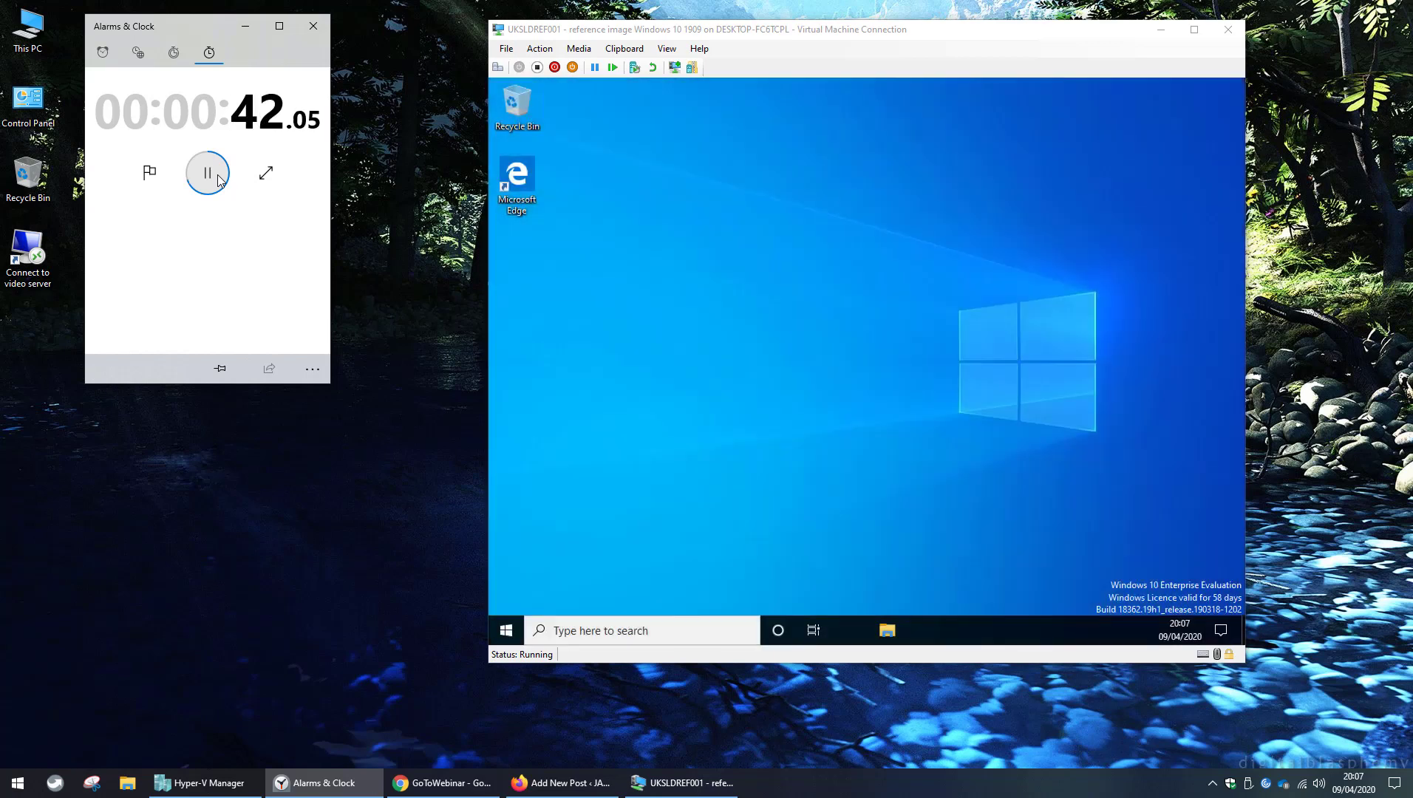
# Pause the stopwatch at 43.86 seconds once the VM desktop appears.
pyautogui.click(208, 173)
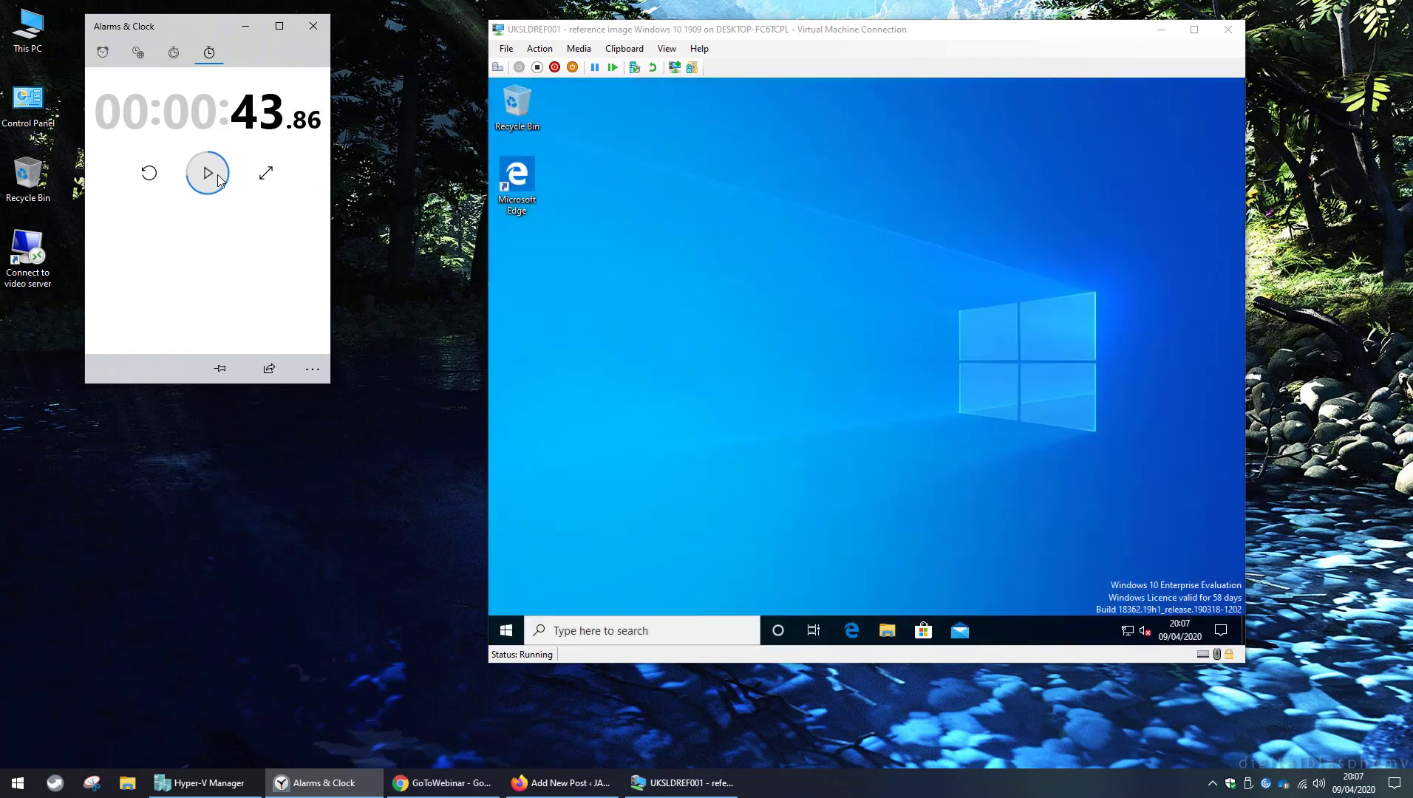